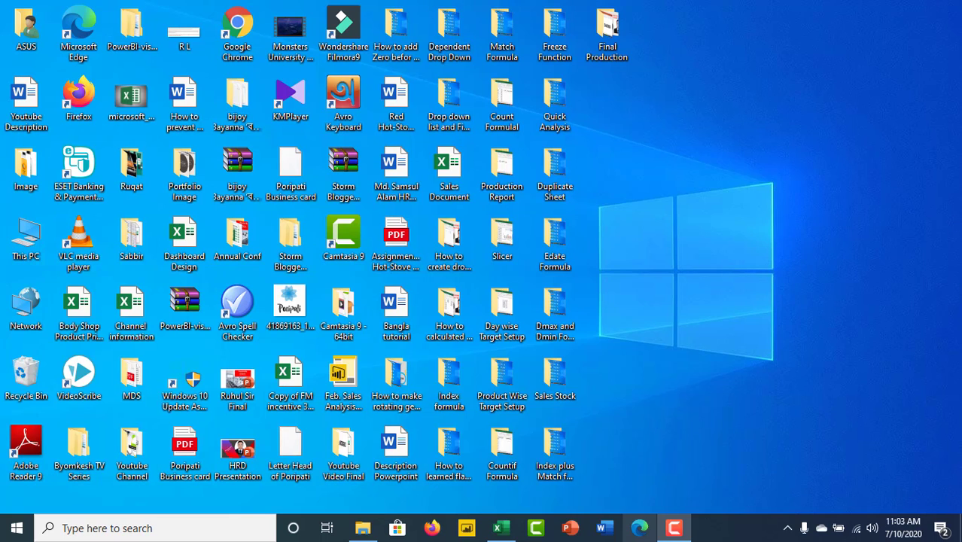
- Bring up the Sales Document workbook and choose Omeprazole as the generic name in F4
{"action": "left_click", "coordinate": [497, 531]}
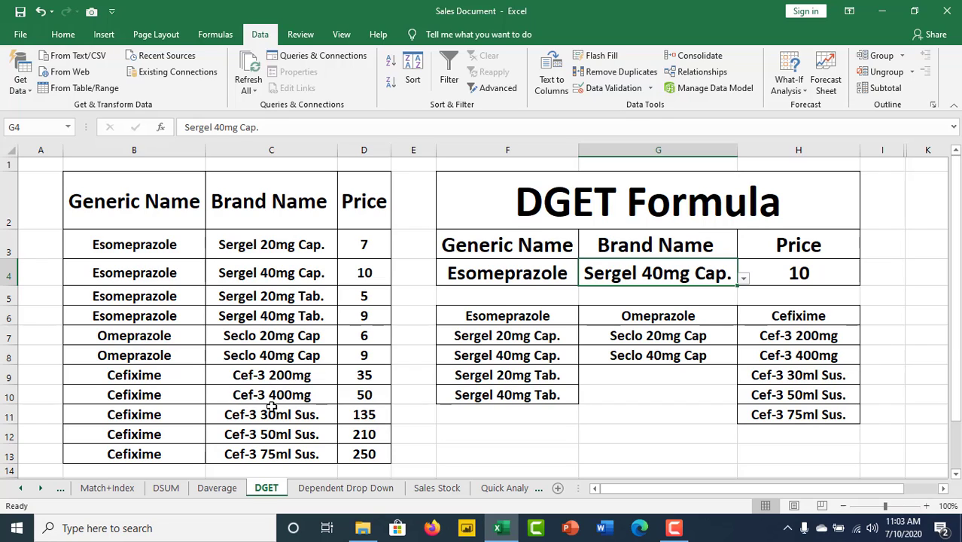
{"action": "left_click", "coordinate": [543, 276]}
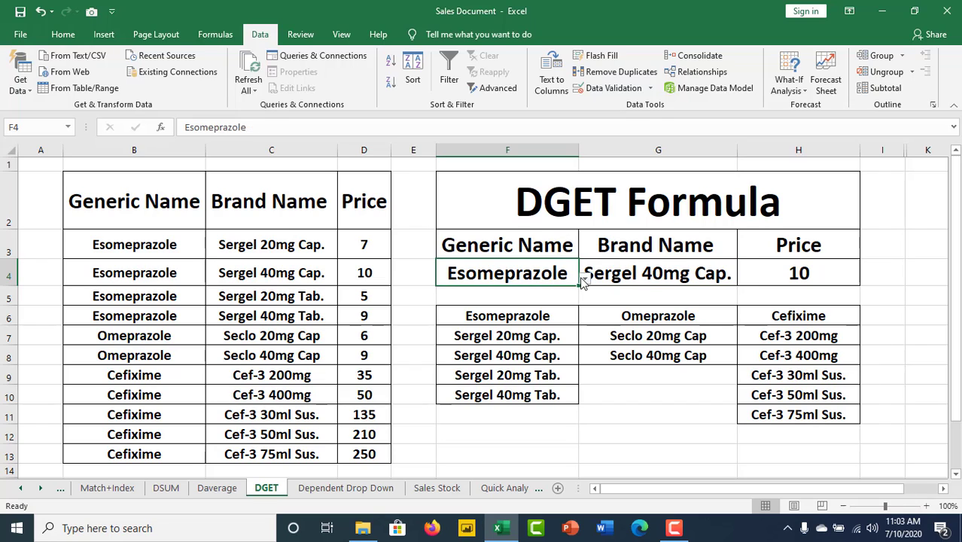
{"action": "left_click", "coordinate": [584, 278]}
{"action": "left_click", "coordinate": [459, 300]}
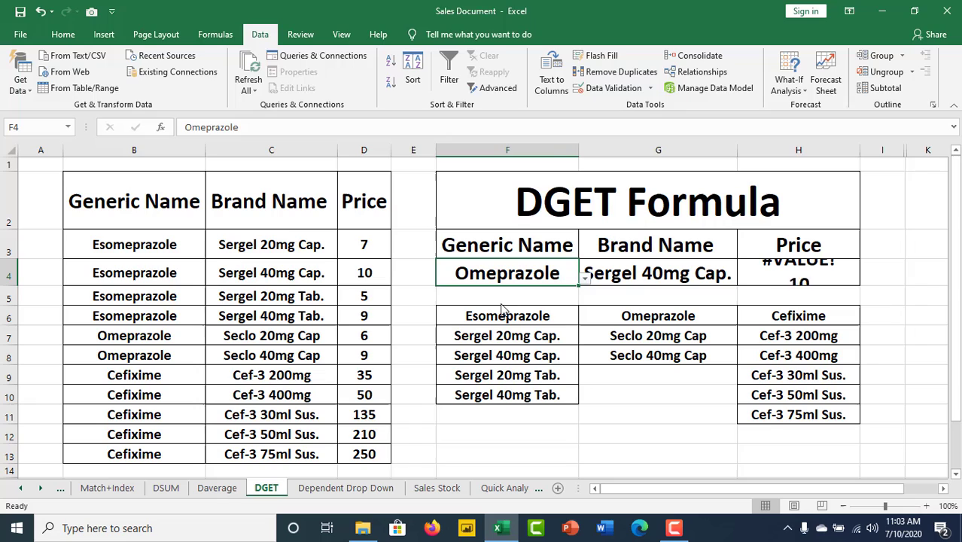
- Set G4's brand to Seclo 40mg Cap, returning a price of 9
{"action": "left_click", "coordinate": [686, 273]}
{"action": "left_click", "coordinate": [742, 278]}
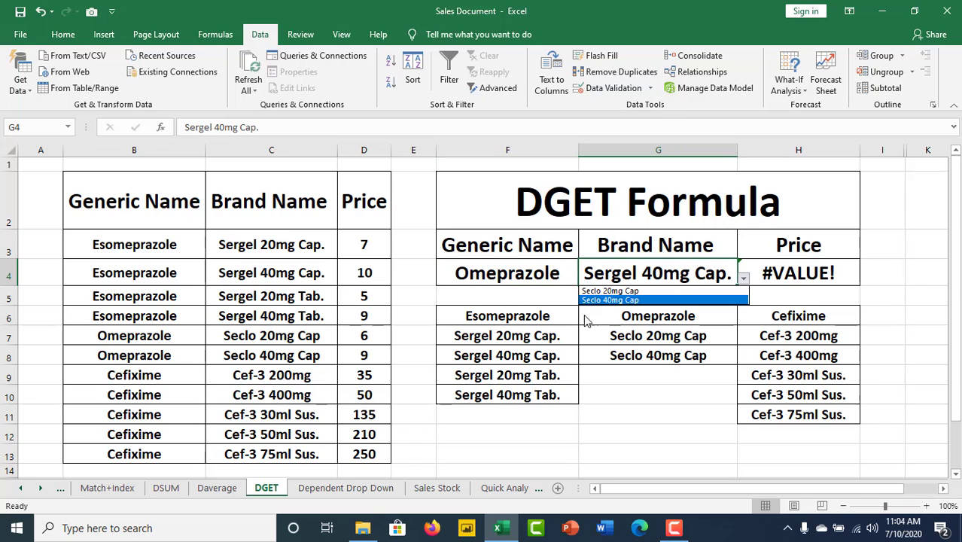
{"action": "key", "text": "Escape"}
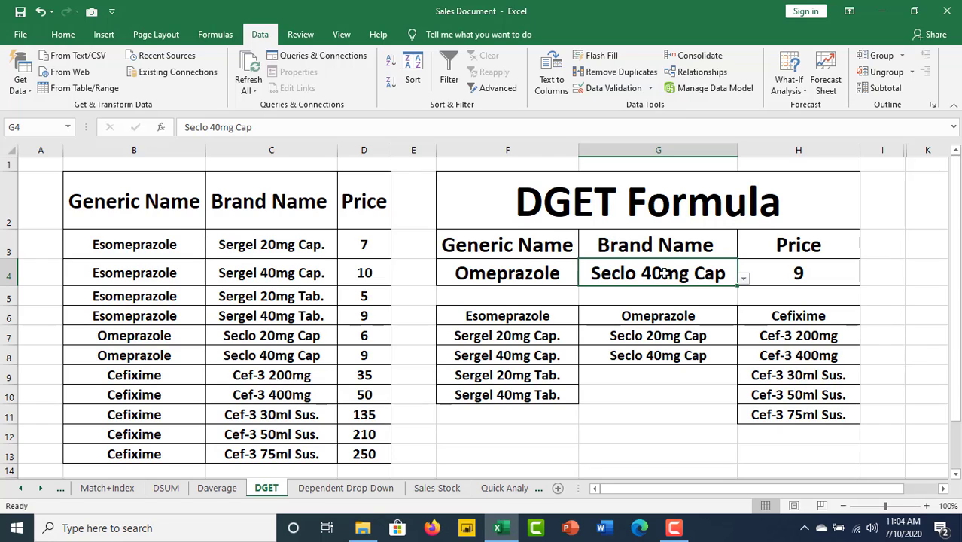
{"action": "left_click", "coordinate": [506, 272]}
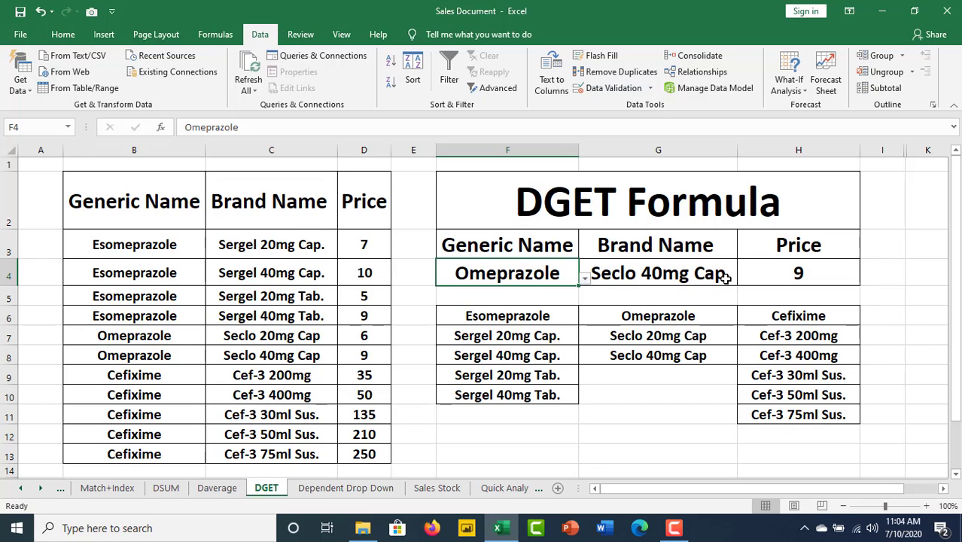
{"action": "left_click", "coordinate": [584, 280]}
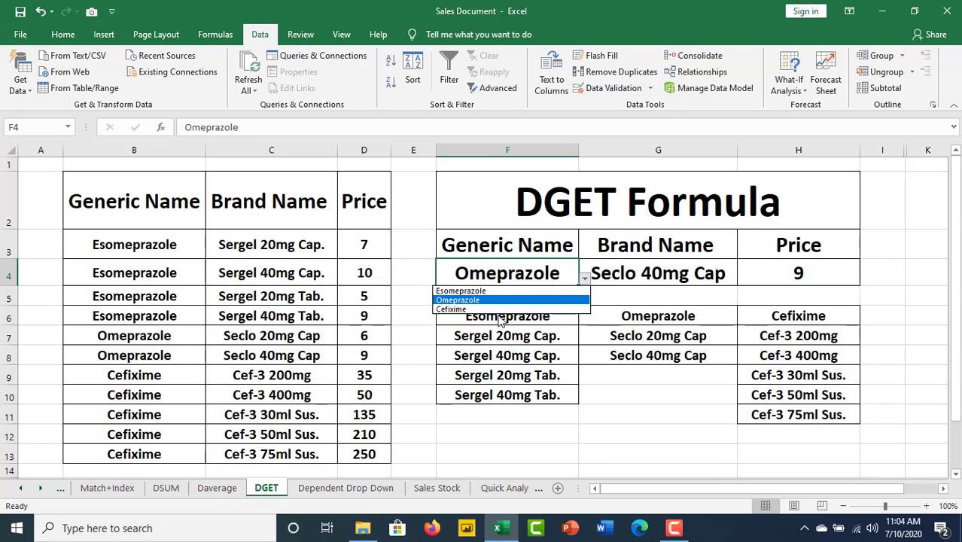
- Choose Cefixime in F4 and Cef-3 30ml Sus. in G4
{"action": "left_click", "coordinate": [457, 307]}
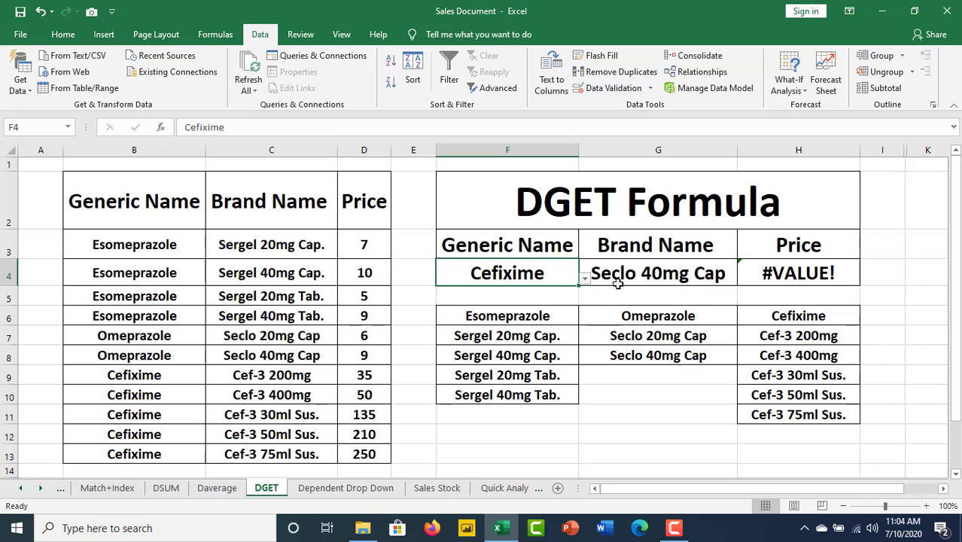
{"action": "left_click", "coordinate": [721, 276]}
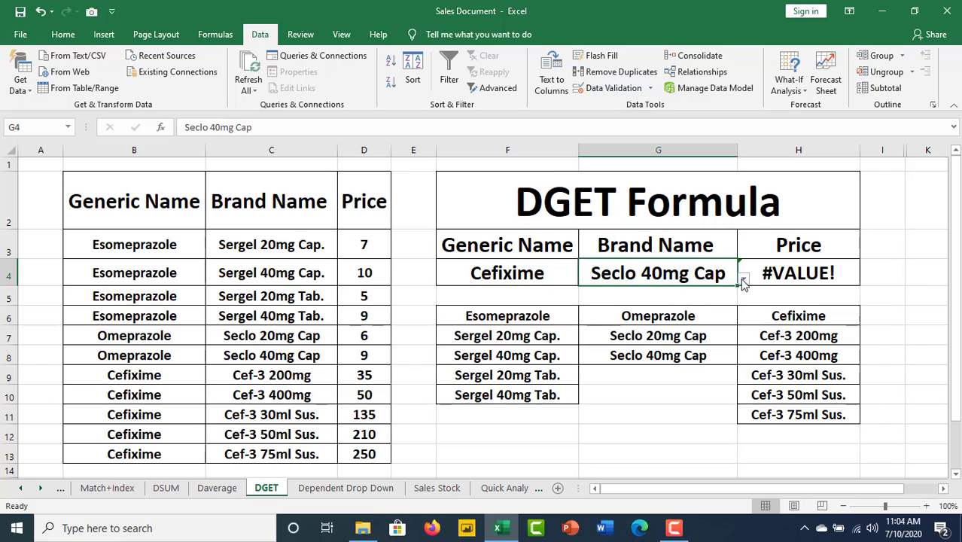
{"action": "left_click", "coordinate": [743, 279]}
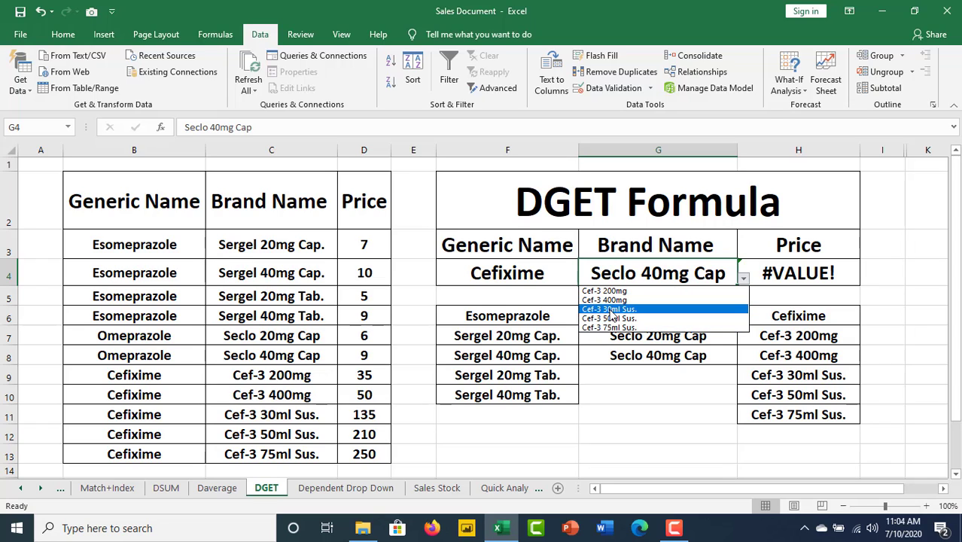
{"action": "left_click", "coordinate": [609, 310]}
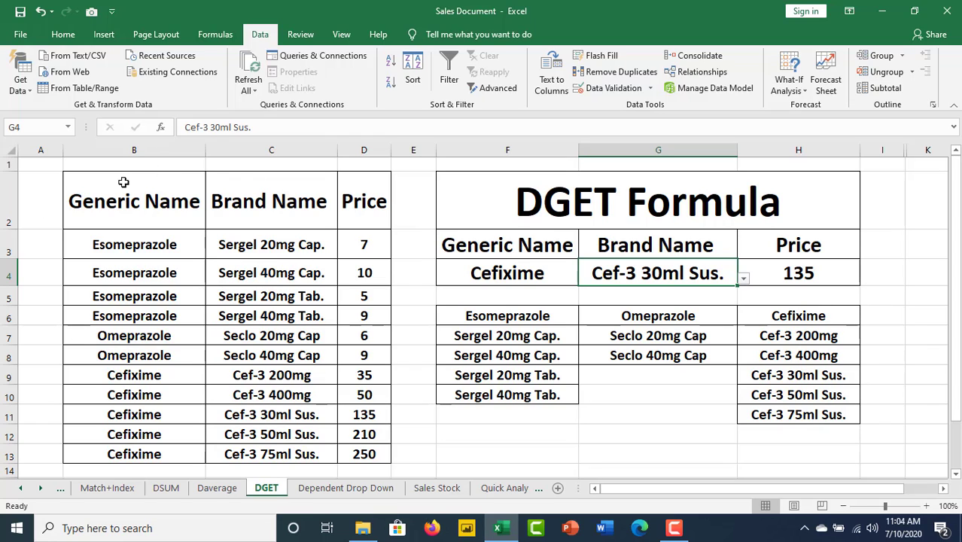
- Highlight the source data range B2:D13 to show where the price comes from
{"action": "left_click", "coordinate": [151, 283]}
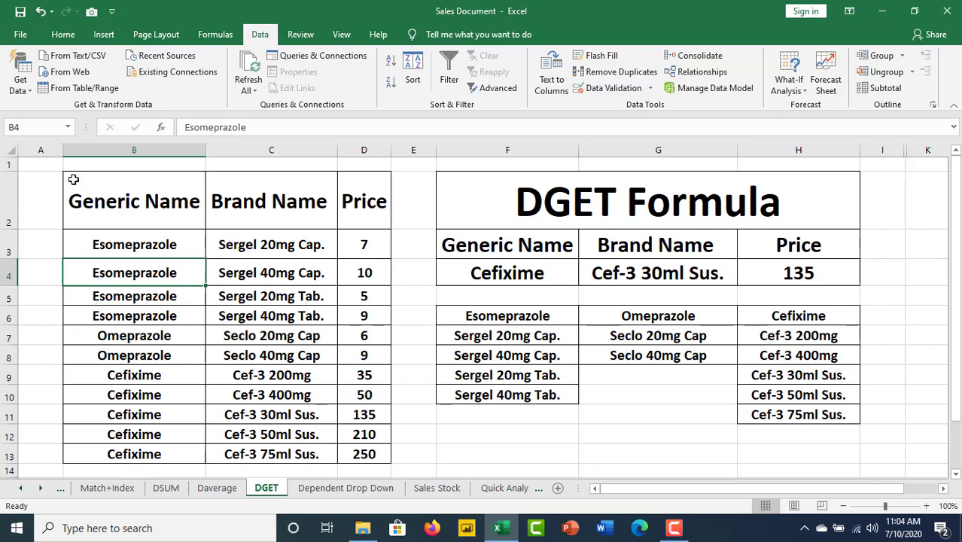
{"action": "left_click_drag", "start_coordinate": [139, 193], "coordinate": [362, 452]}
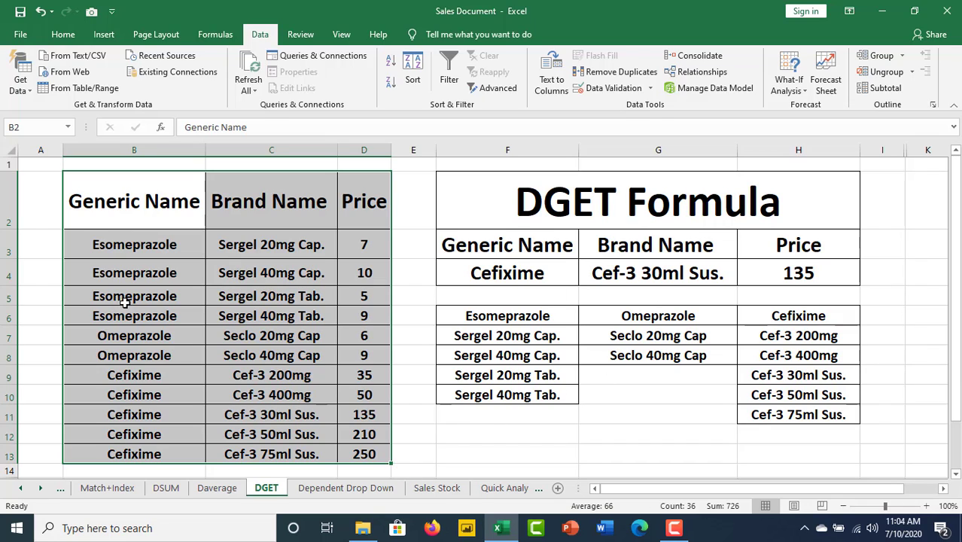
{"action": "left_click", "coordinate": [540, 272]}
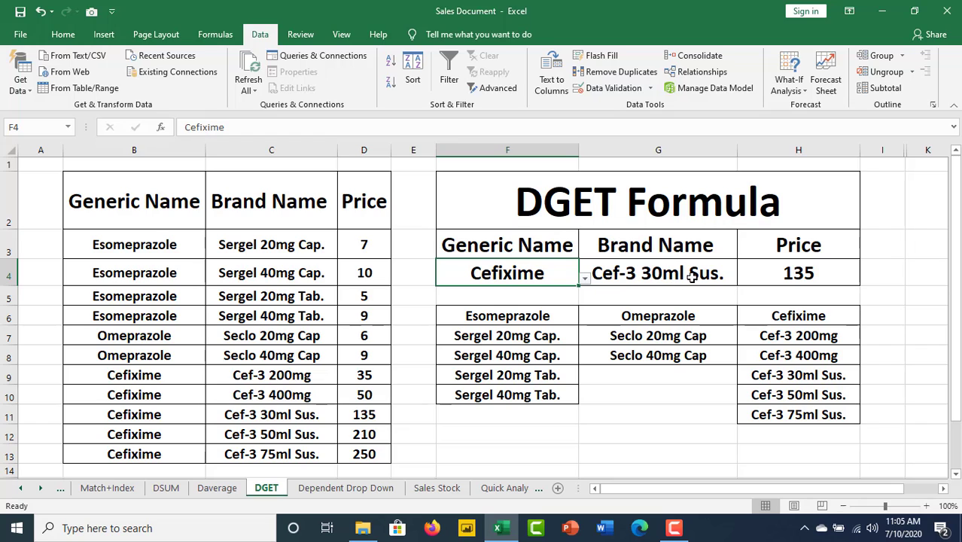
{"action": "left_click", "coordinate": [724, 277]}
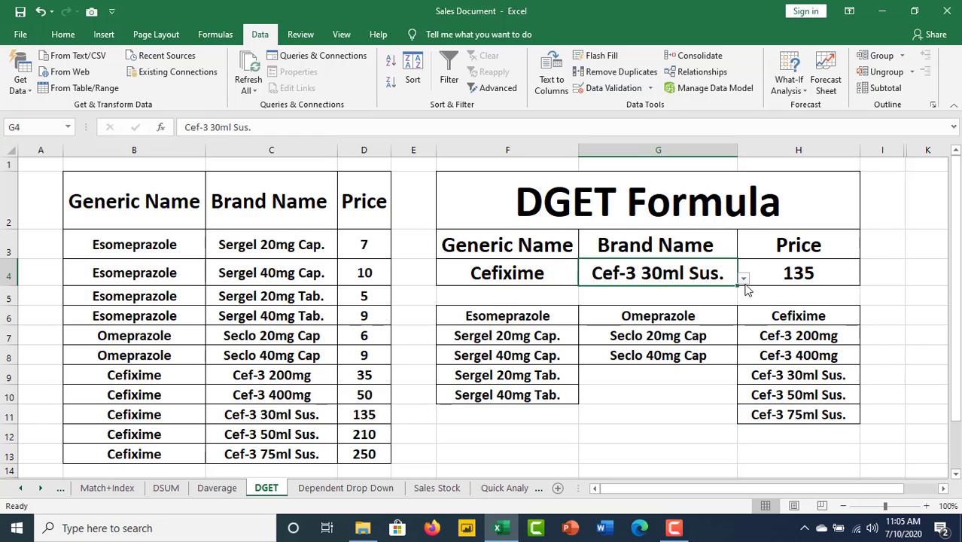
{"action": "scroll", "coordinate": [256, 301], "scroll_direction": "down", "scroll_amount": 4}
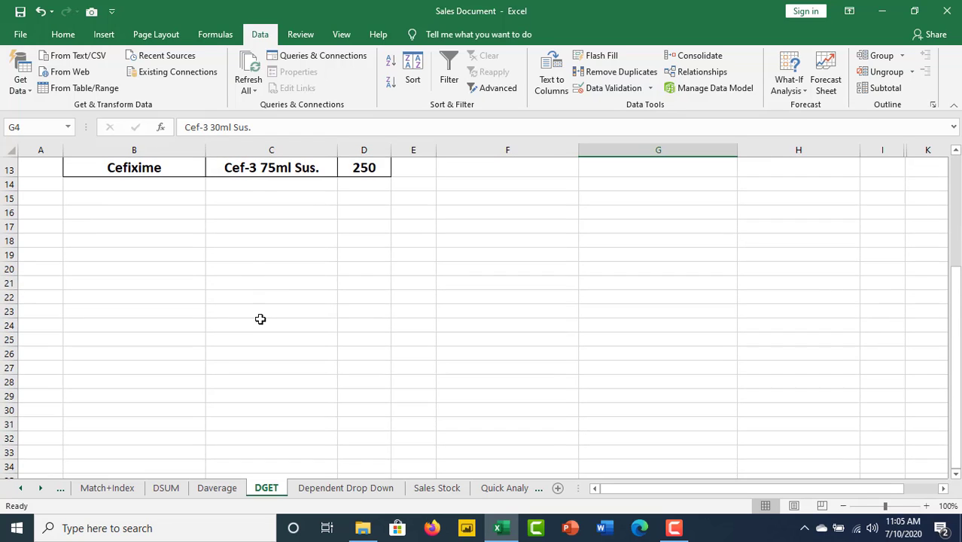
{"action": "scroll", "coordinate": [263, 319], "scroll_direction": "down", "scroll_amount": 3}
{"action": "scroll", "coordinate": [279, 322], "scroll_direction": "down", "scroll_amount": 10}
{"action": "scroll", "coordinate": [310, 328], "scroll_direction": "down", "scroll_amount": 5}
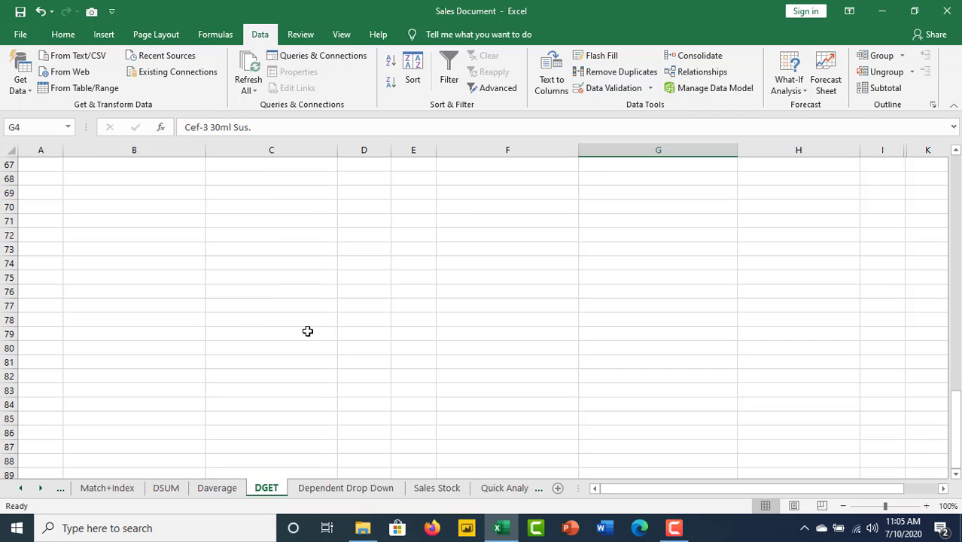
{"action": "scroll", "coordinate": [330, 344], "scroll_direction": "up", "scroll_amount": 3}
{"action": "scroll", "coordinate": [331, 347], "scroll_direction": "up", "scroll_amount": 12}
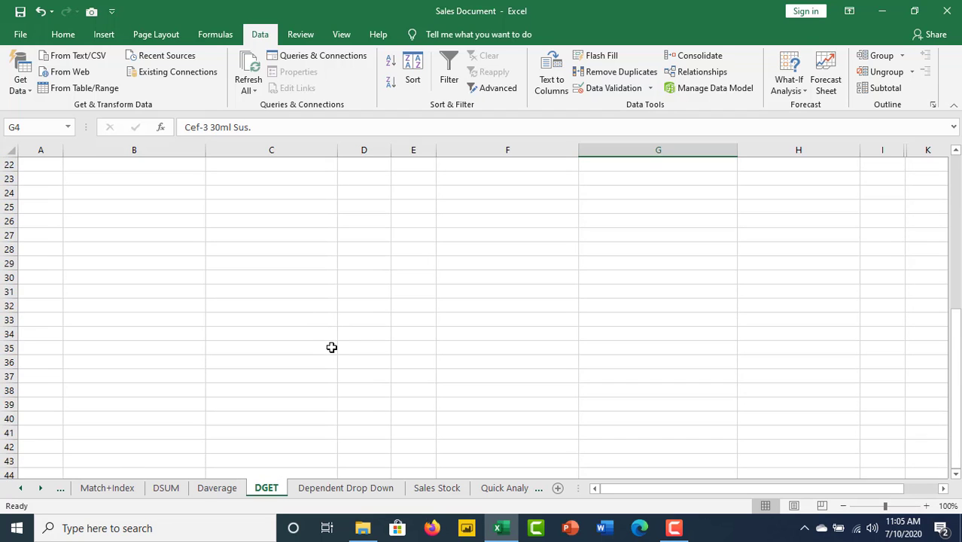
{"action": "scroll", "coordinate": [331, 347], "scroll_direction": "up", "scroll_amount": 7}
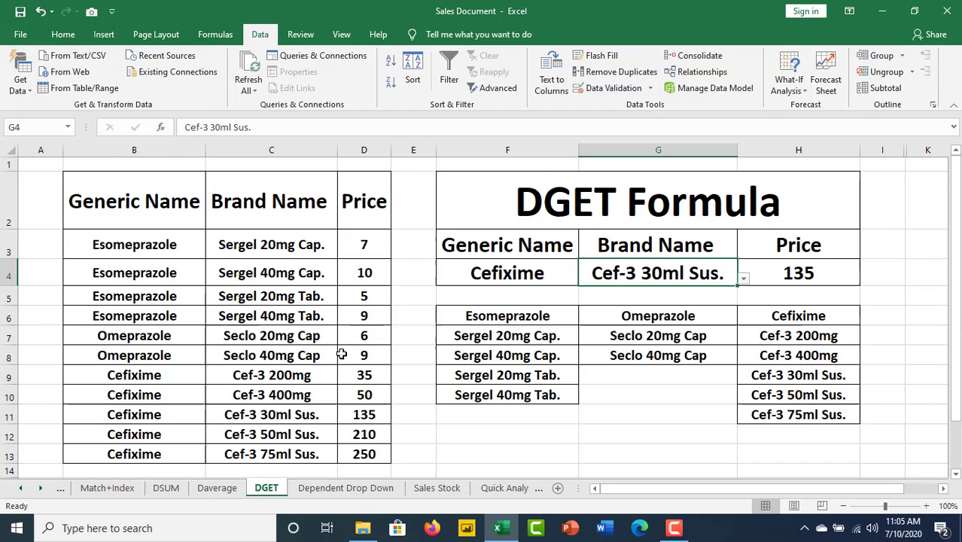
{"action": "left_click", "coordinate": [533, 276]}
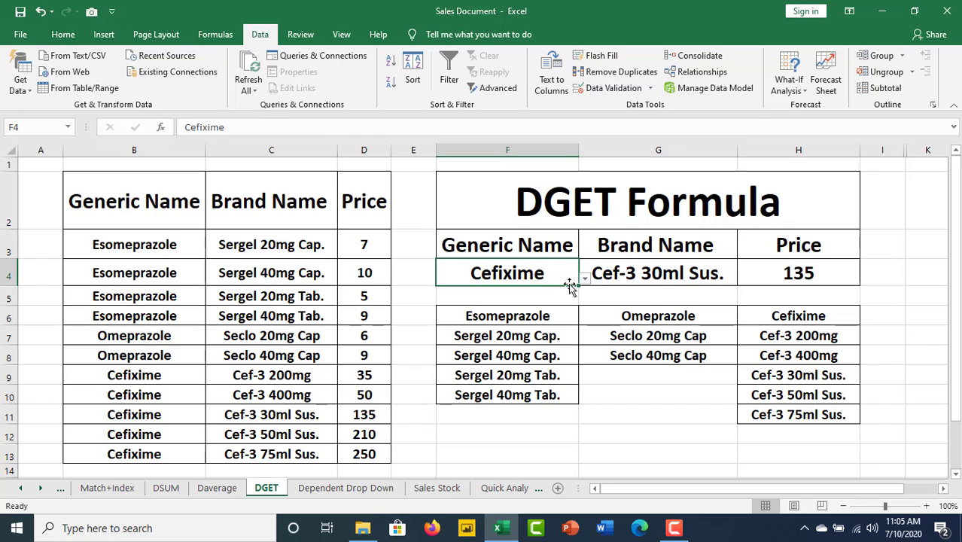
{"action": "left_click", "coordinate": [583, 277]}
{"action": "left_click", "coordinate": [551, 271]}
{"action": "left_click", "coordinate": [584, 278]}
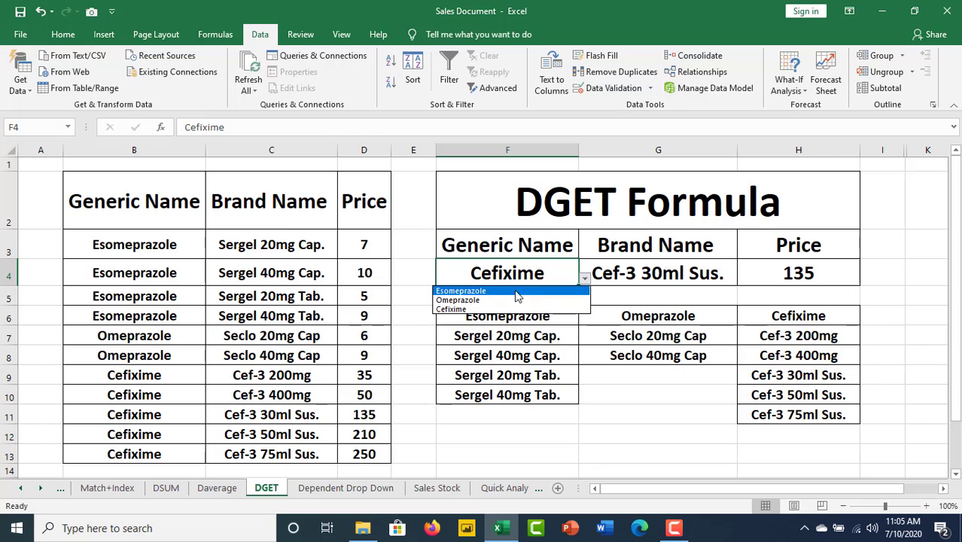
{"action": "left_click", "coordinate": [459, 309]}
{"action": "left_click", "coordinate": [700, 275]}
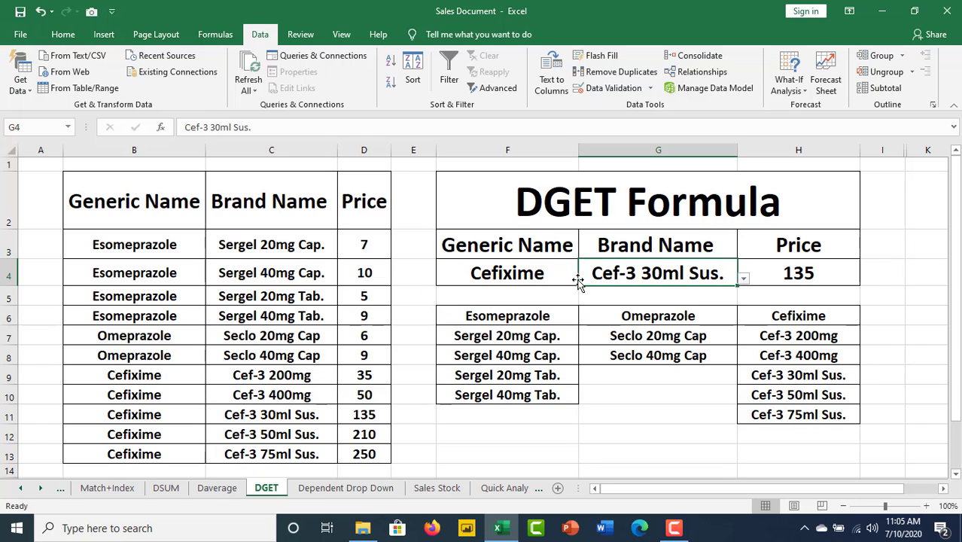
{"action": "left_click", "coordinate": [742, 280]}
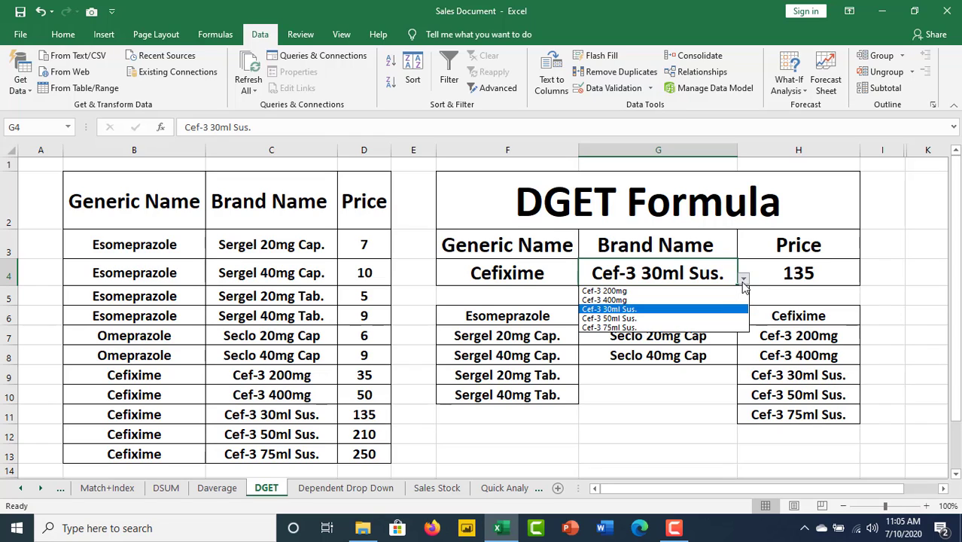
{"action": "left_click", "coordinate": [611, 308]}
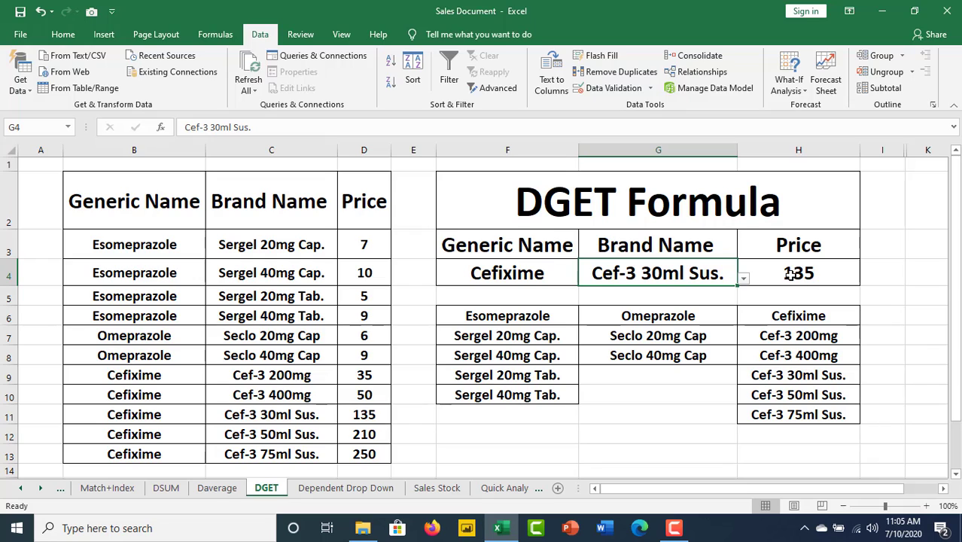
{"action": "left_click", "coordinate": [526, 277]}
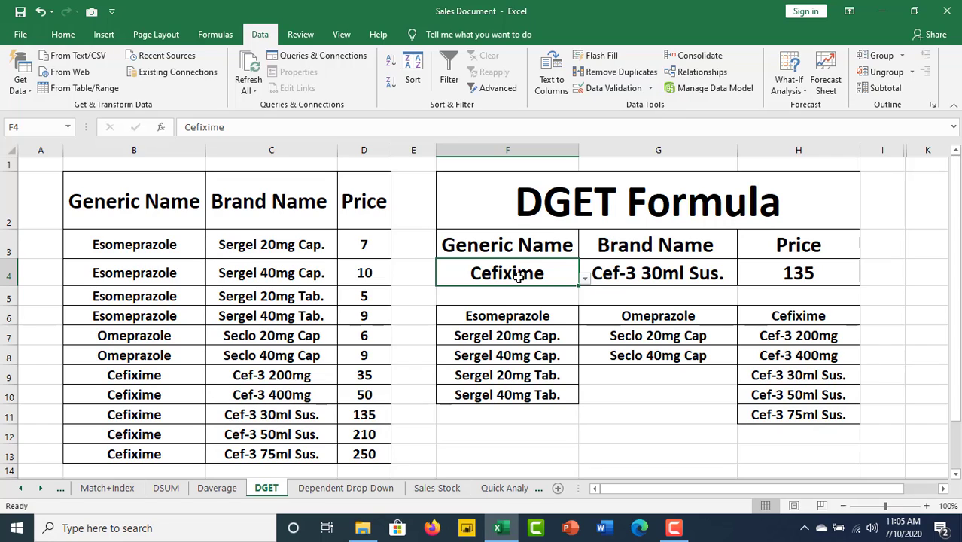
{"action": "left_click_drag", "start_coordinate": [79, 204], "coordinate": [349, 210]}
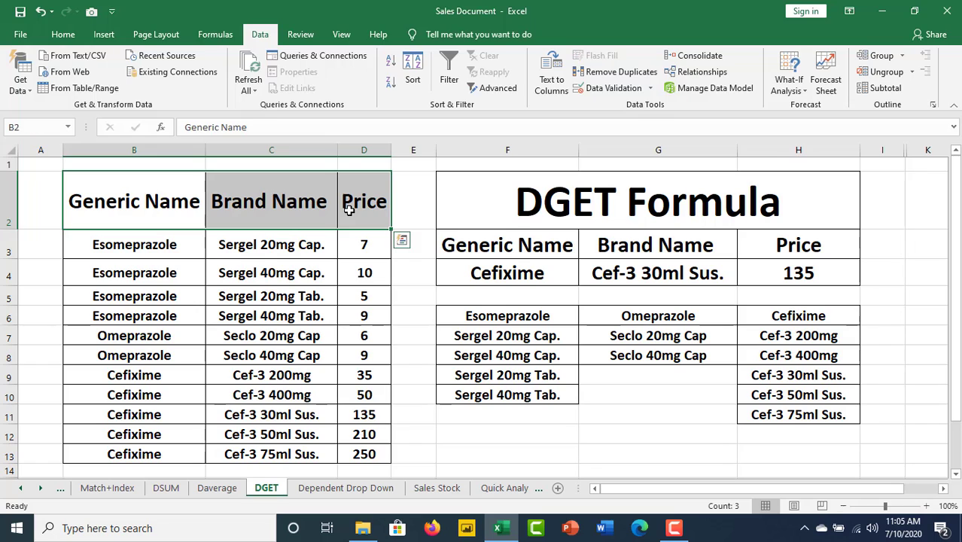
{"action": "left_click", "coordinate": [487, 251]}
{"action": "left_click_drag", "start_coordinate": [487, 251], "coordinate": [514, 277]}
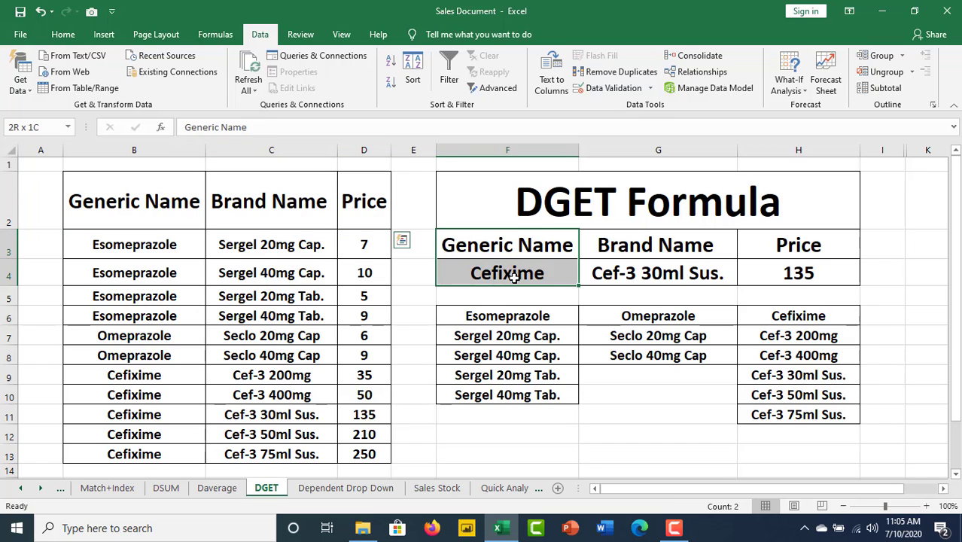
{"action": "mouse_move", "coordinate": [592, 270]}
{"action": "left_mouse_down"}
{"action": "mouse_move", "coordinate": [754, 263]}
{"action": "mouse_move", "coordinate": [755, 252]}
{"action": "left_mouse_up"}
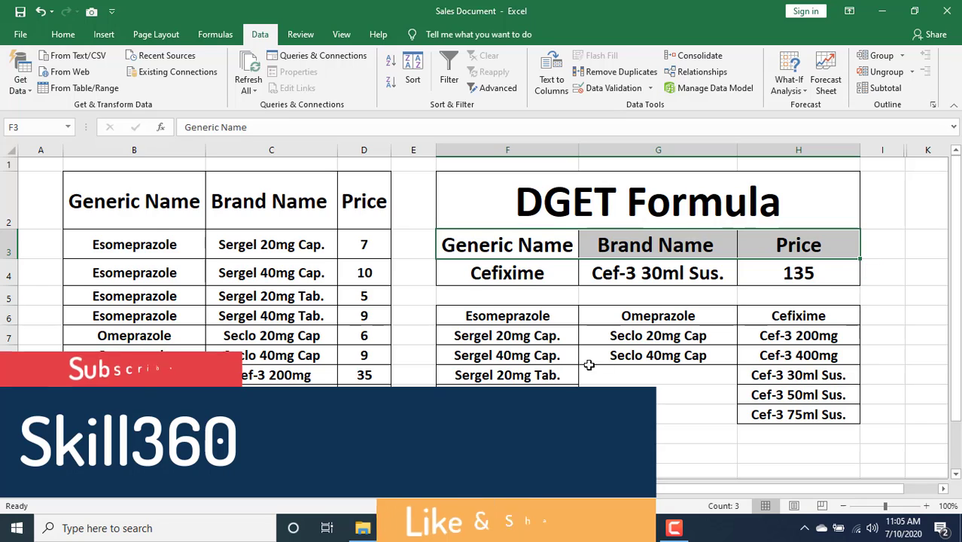
{"action": "left_click", "coordinate": [641, 352]}
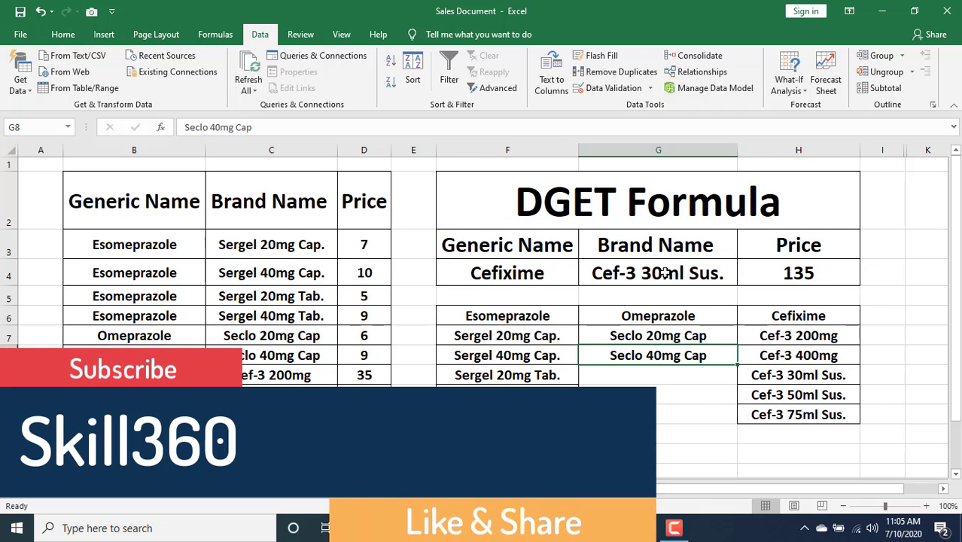
{"action": "left_click", "coordinate": [698, 272]}
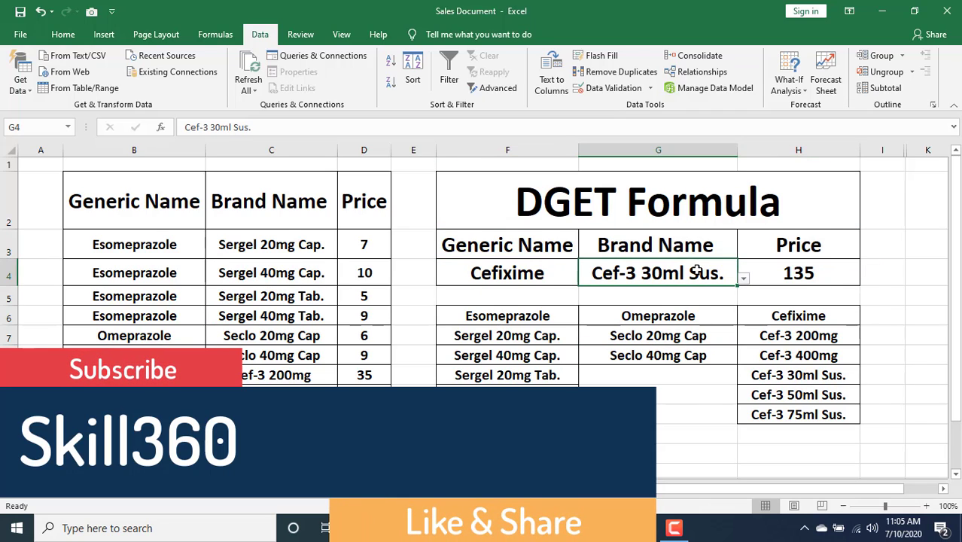
{"action": "left_click", "coordinate": [742, 278]}
{"action": "left_click", "coordinate": [662, 311]}
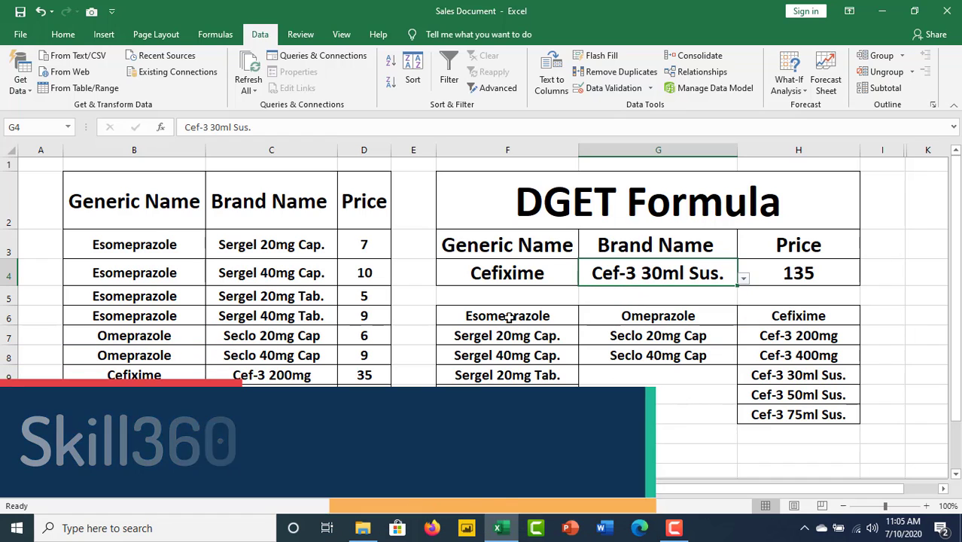
{"action": "left_click_drag", "start_coordinate": [509, 318], "coordinate": [807, 419]}
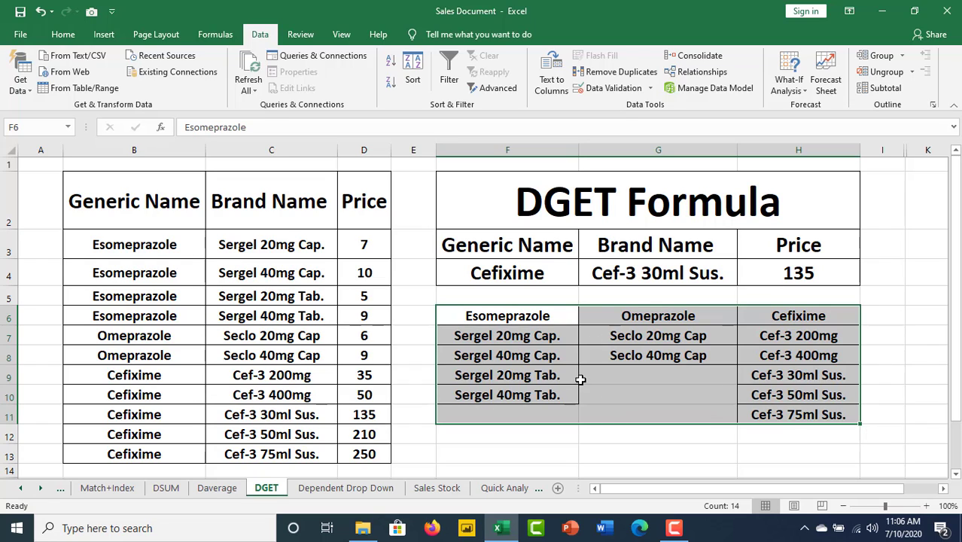
- Pick Esomeprazole in F4 and Sergel 20mg Tab. in G4, so H4 shows a price of 5
{"action": "left_click", "coordinate": [550, 280]}
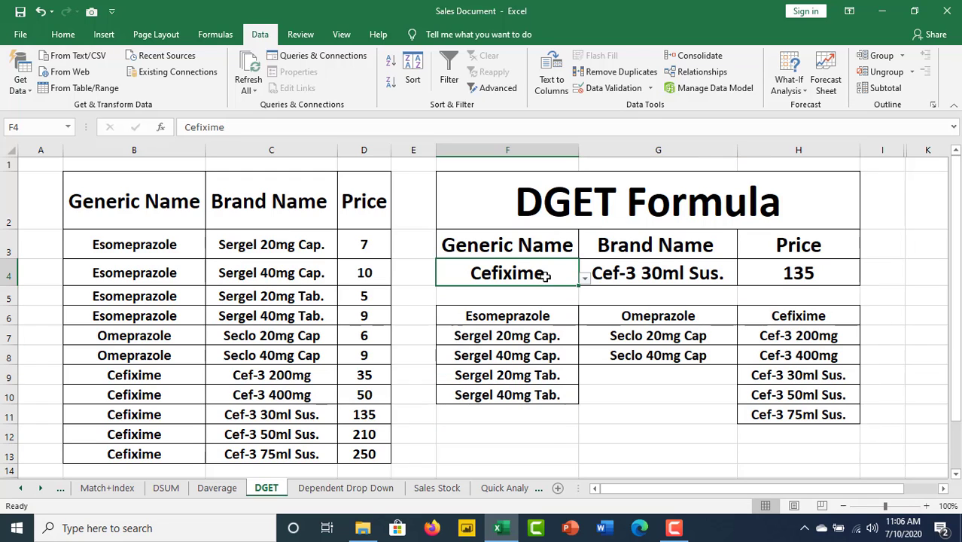
{"action": "left_click", "coordinate": [584, 279]}
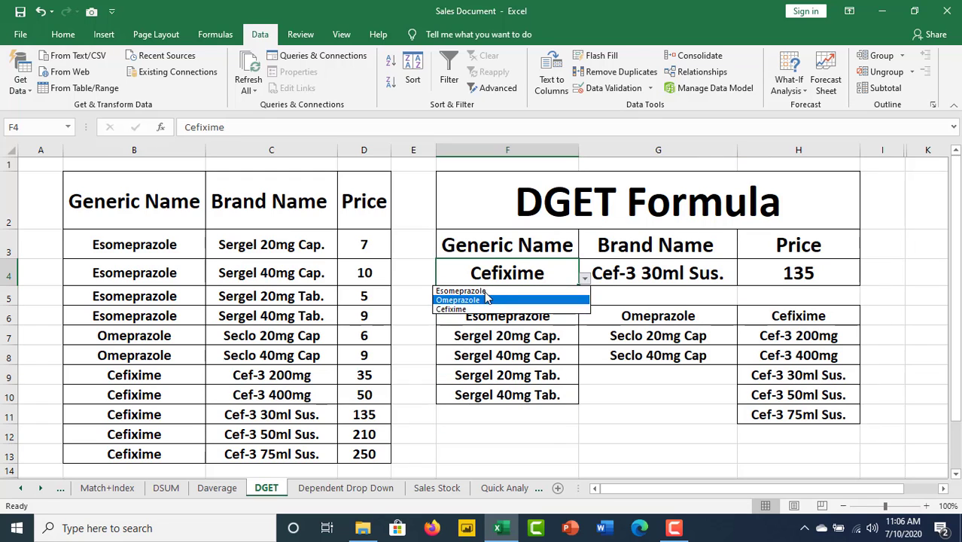
{"action": "left_click", "coordinate": [526, 288]}
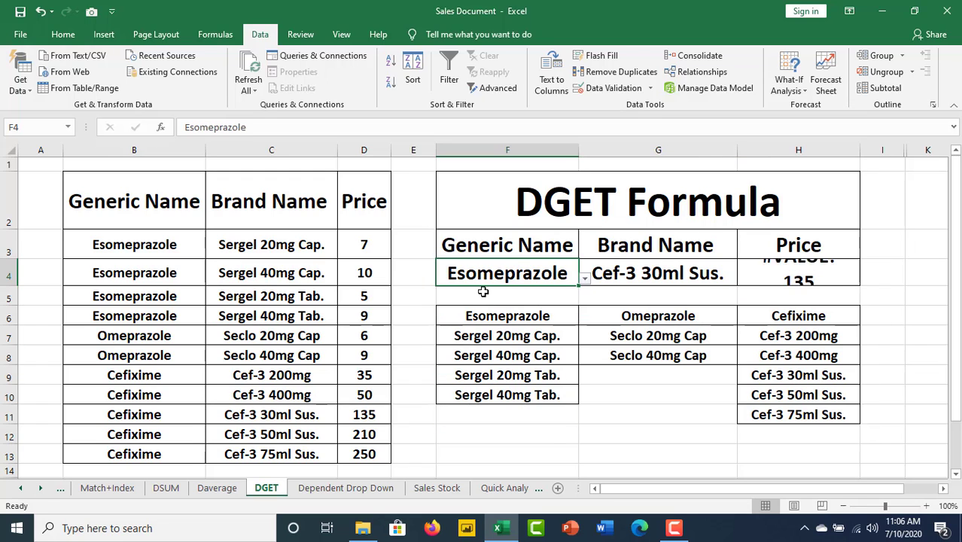
{"action": "left_click", "coordinate": [717, 272]}
{"action": "left_click", "coordinate": [743, 278]}
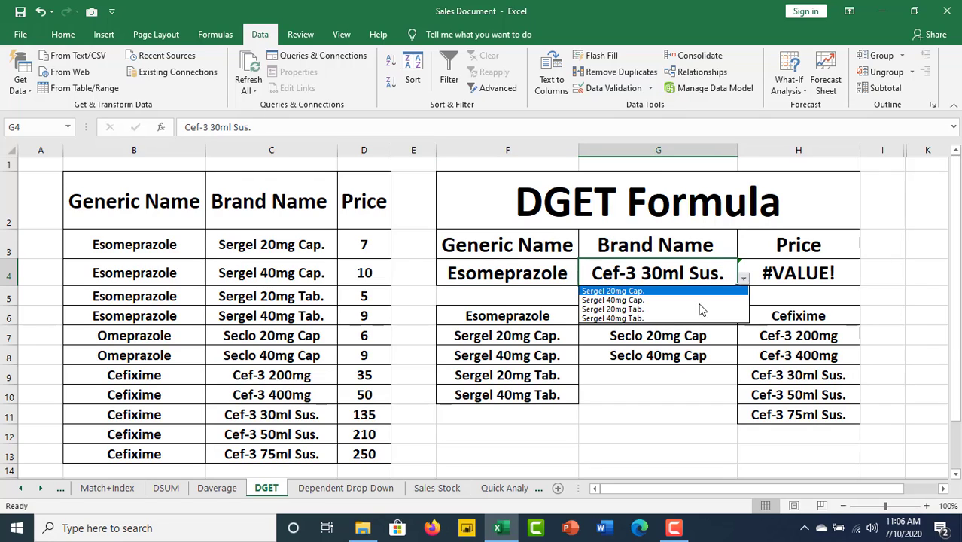
{"action": "left_click", "coordinate": [614, 307]}
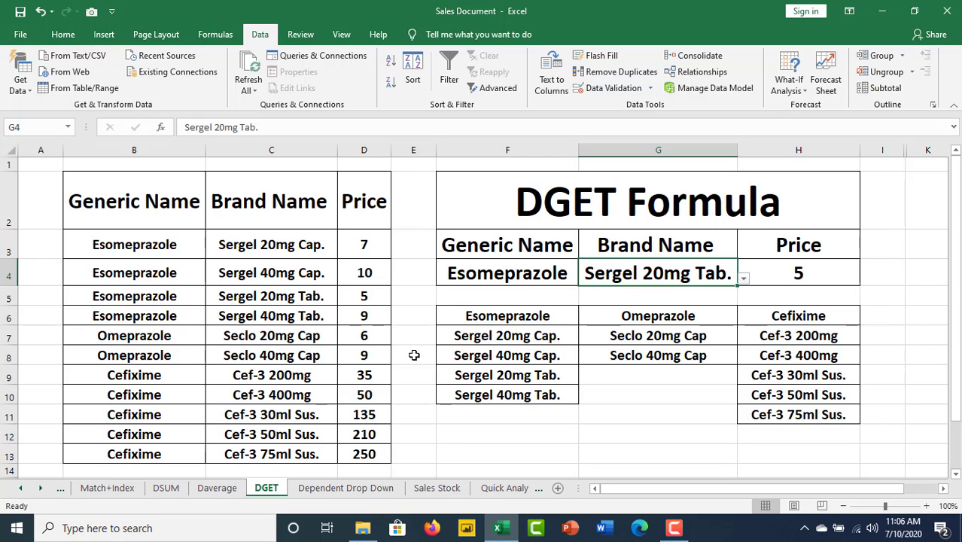
{"action": "left_click", "coordinate": [788, 272]}
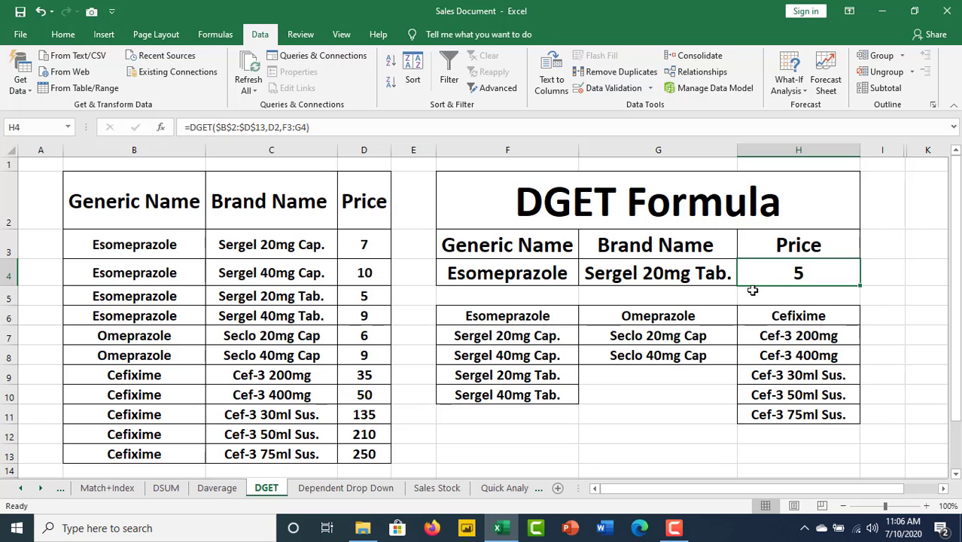
- Delete the entire =DGET formula from H4, leaving the Price cell blank
{"action": "double_click", "coordinate": [796, 273]}
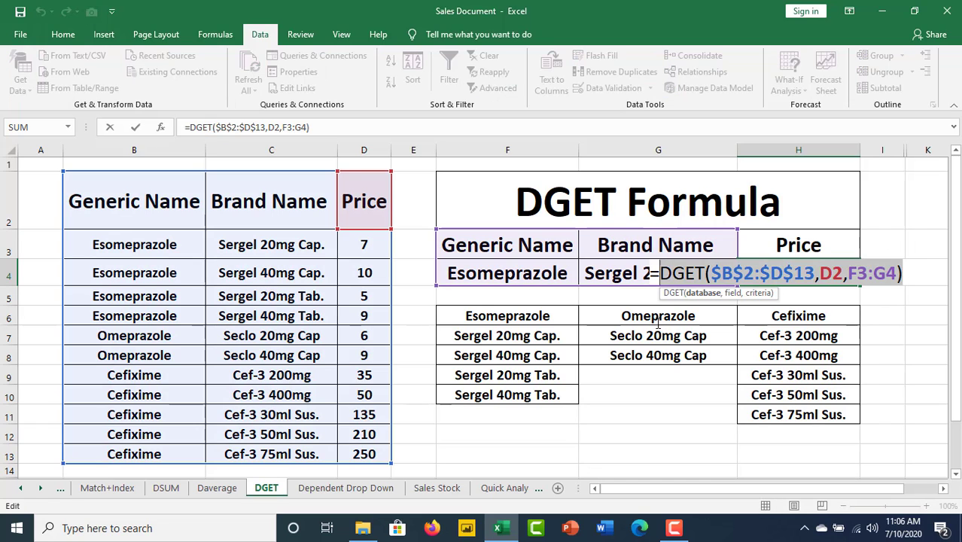
{"action": "left_click_drag", "start_coordinate": [901, 273], "coordinate": [650, 272]}
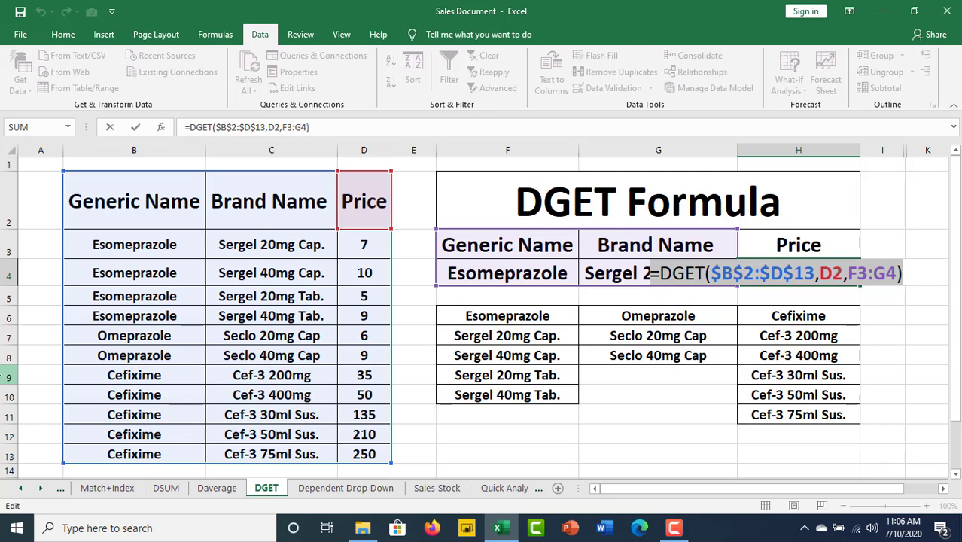
{"action": "key", "text": "BackSpace"}
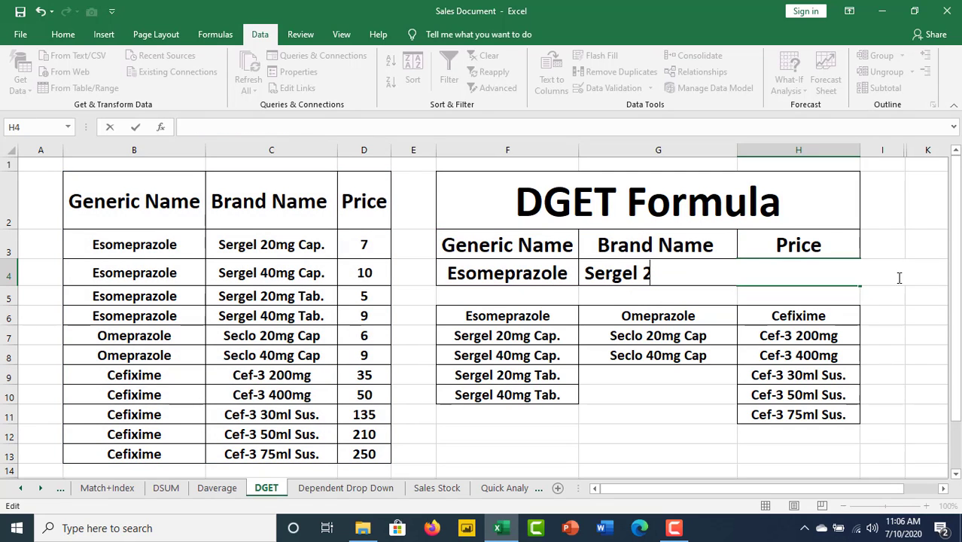
{"action": "left_click", "coordinate": [832, 297]}
{"action": "left_click", "coordinate": [803, 278]}
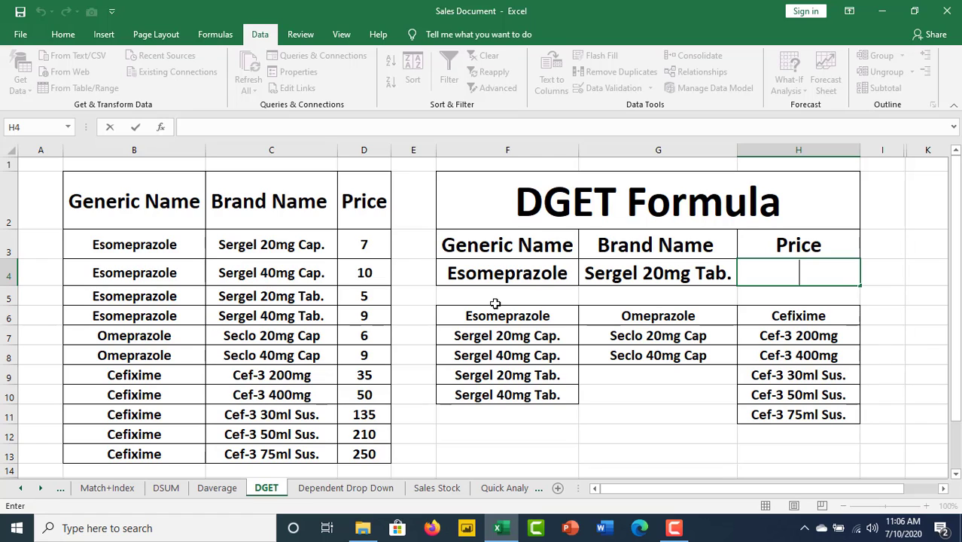
- Enter =DGET(B2:D13,D2,F3:G4) in H4, which returns 5
{"action": "type", "text": "=d"}
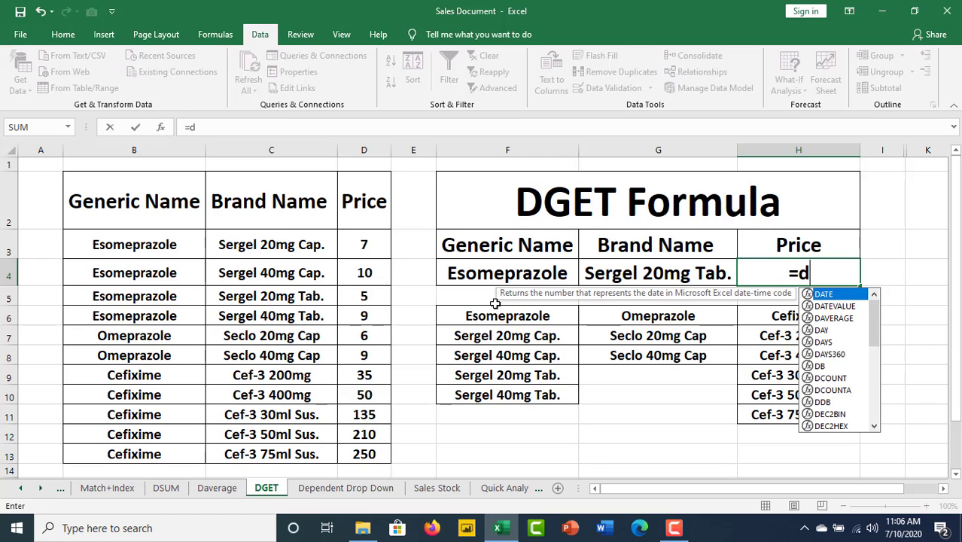
{"action": "type", "text": "get"}
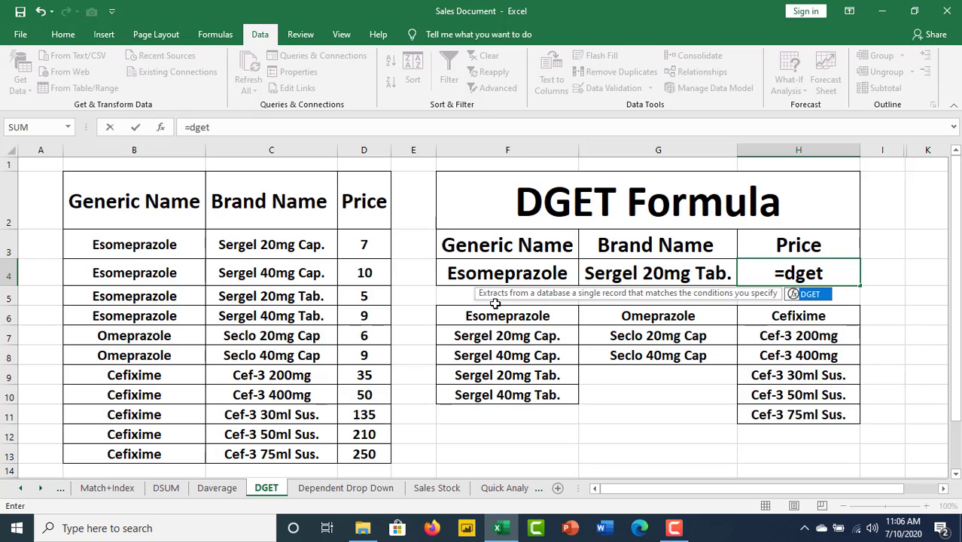
{"action": "key", "text": "Tab"}
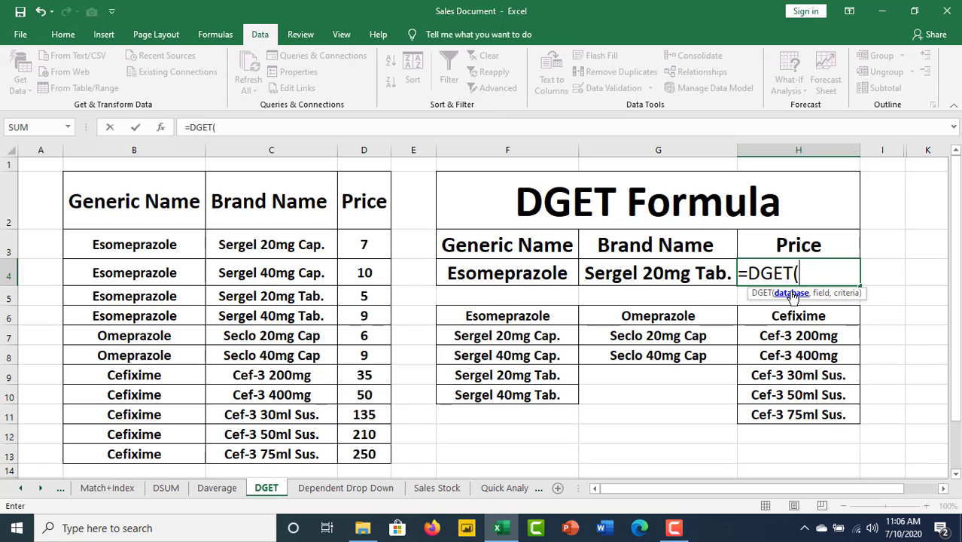
{"action": "mouse_move", "coordinate": [120, 197]}
{"action": "left_mouse_down"}
{"action": "mouse_move", "coordinate": [185, 328]}
{"action": "mouse_move", "coordinate": [377, 454]}
{"action": "left_mouse_up"}
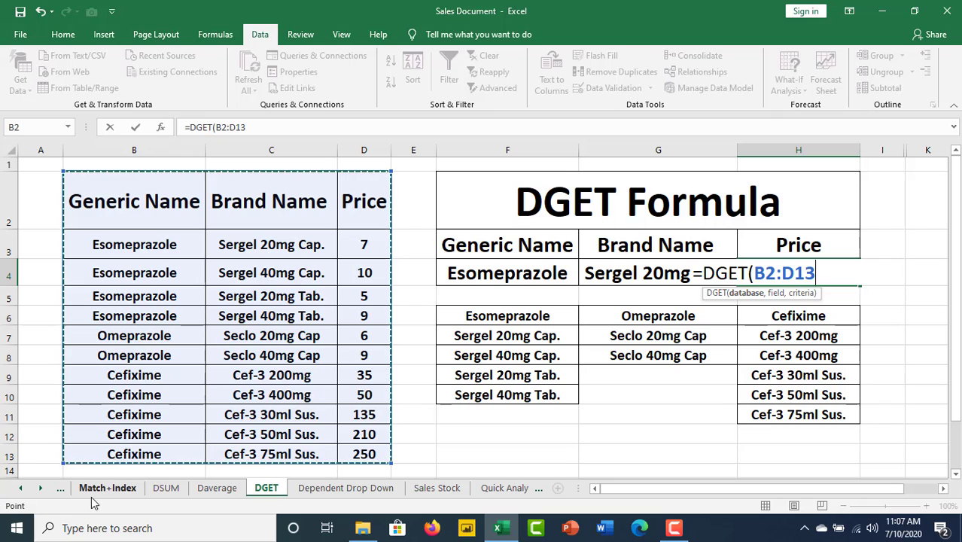
{"action": "type", "text": ","}
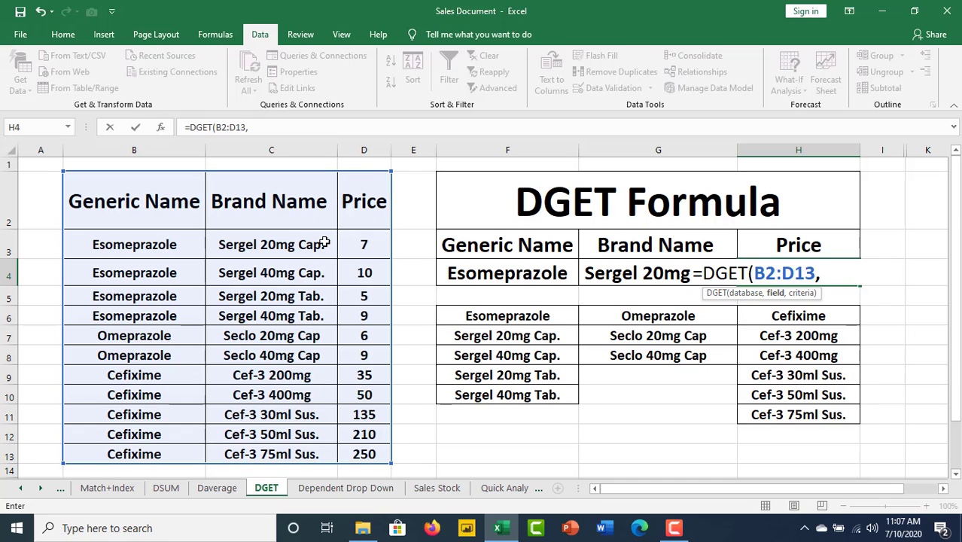
{"action": "left_click", "coordinate": [364, 203]}
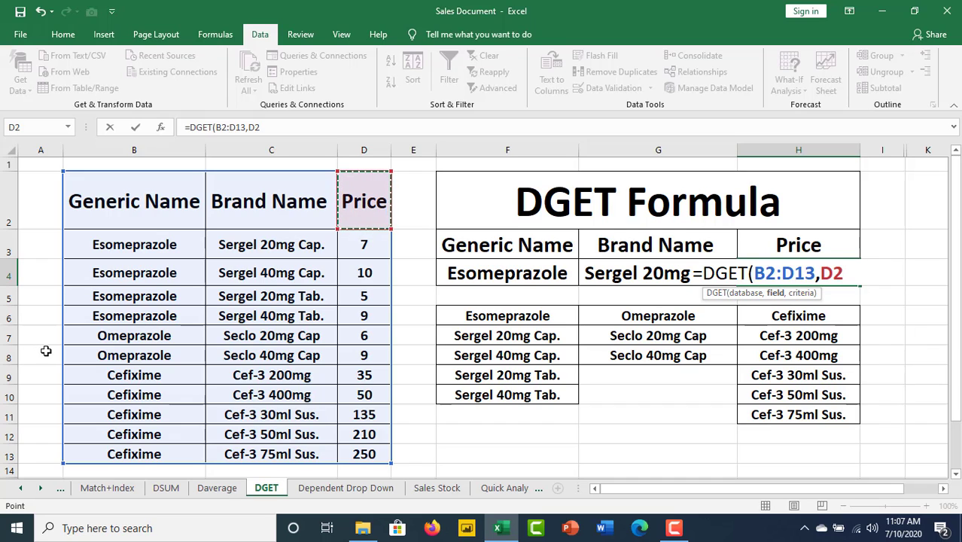
{"action": "type", "text": ","}
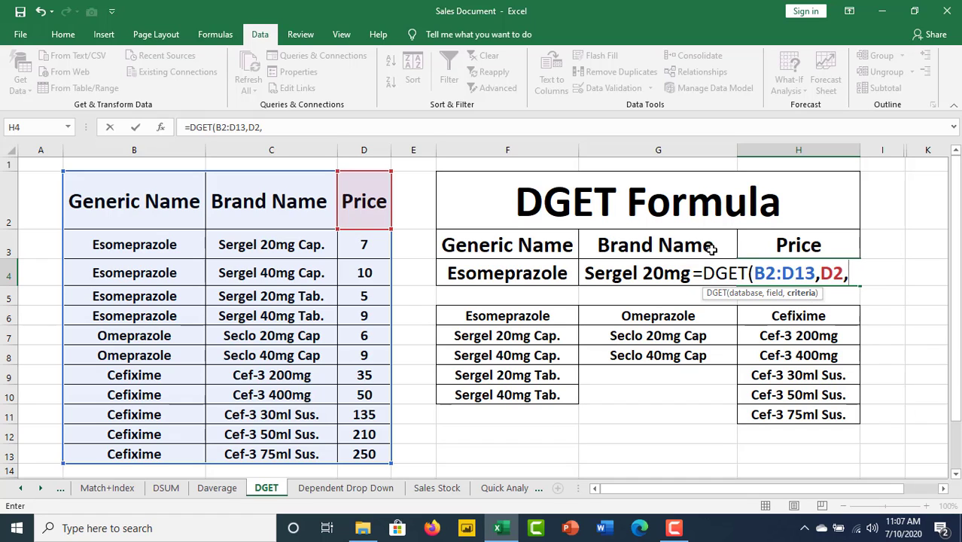
{"action": "left_click_drag", "start_coordinate": [521, 244], "coordinate": [651, 272]}
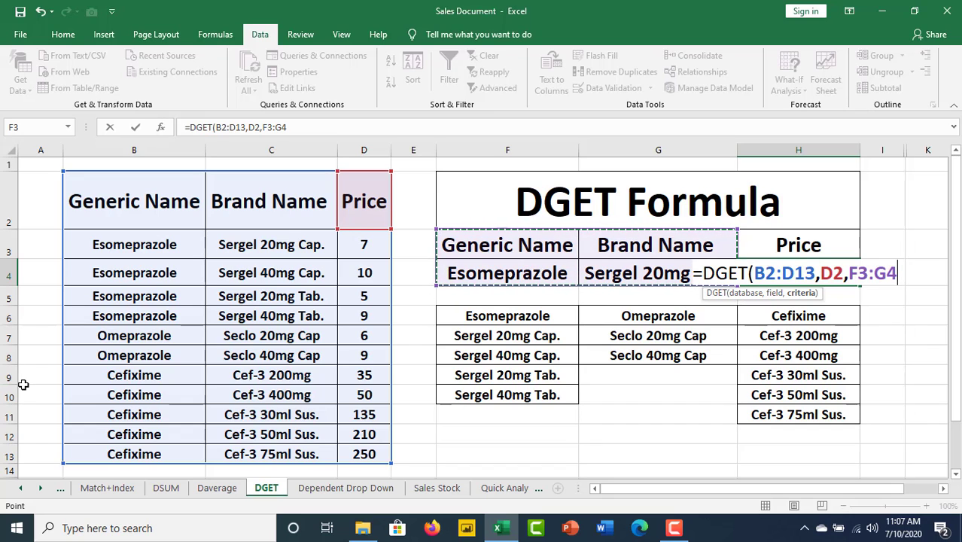
{"action": "type", "text": ")"}
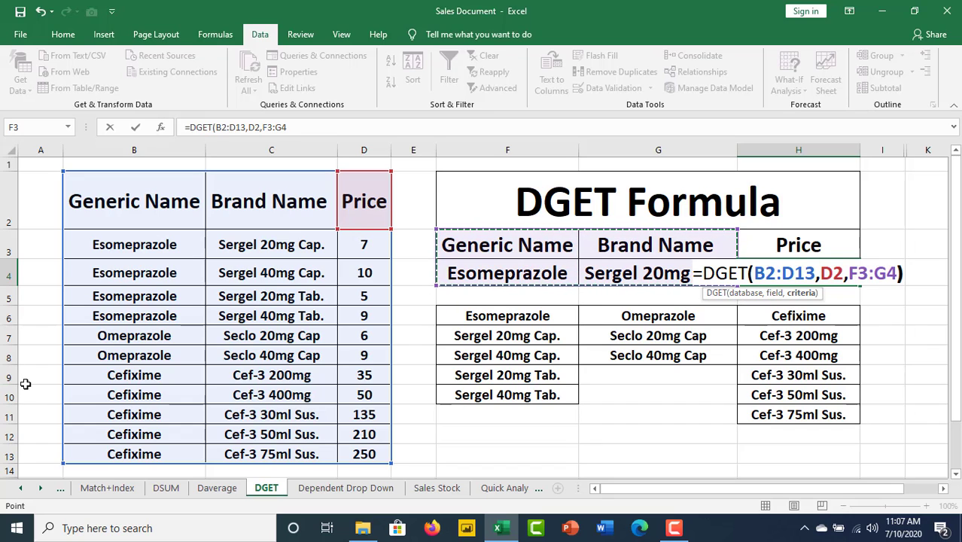
{"action": "key", "text": "Return"}
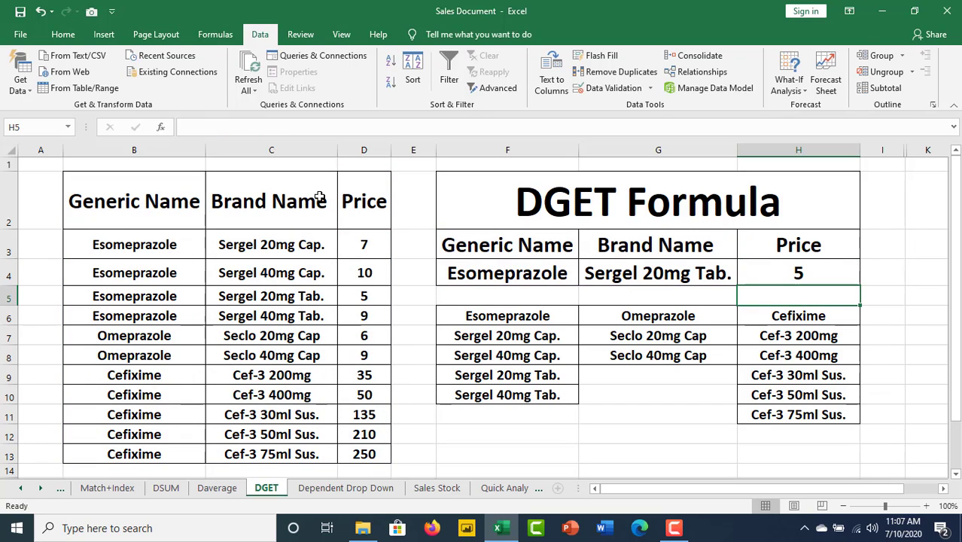
- Compare H4's result with the source table, then switch G4 to Sergel 20mg Cap. (price 7)
{"action": "left_click", "coordinate": [821, 273]}
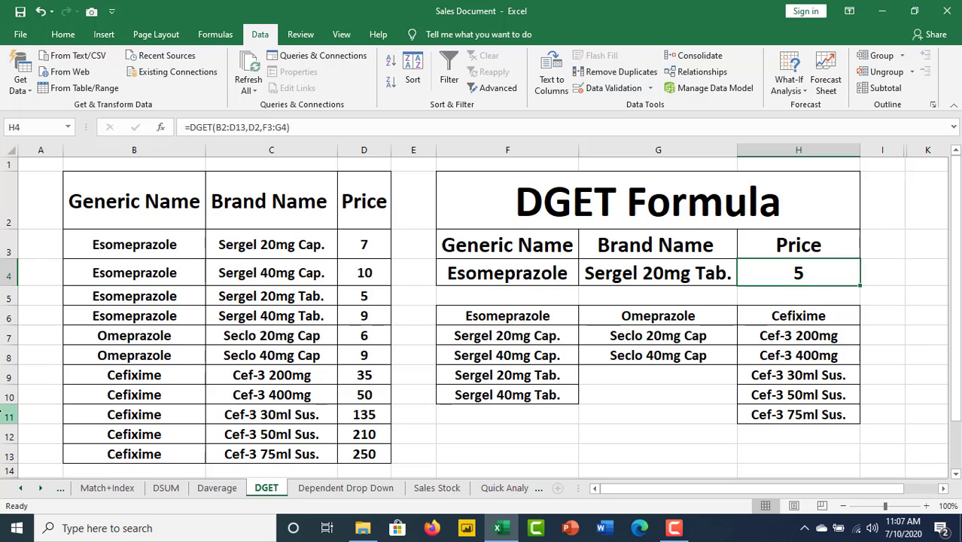
{"action": "left_click", "coordinate": [294, 302]}
{"action": "left_click", "coordinate": [365, 297]}
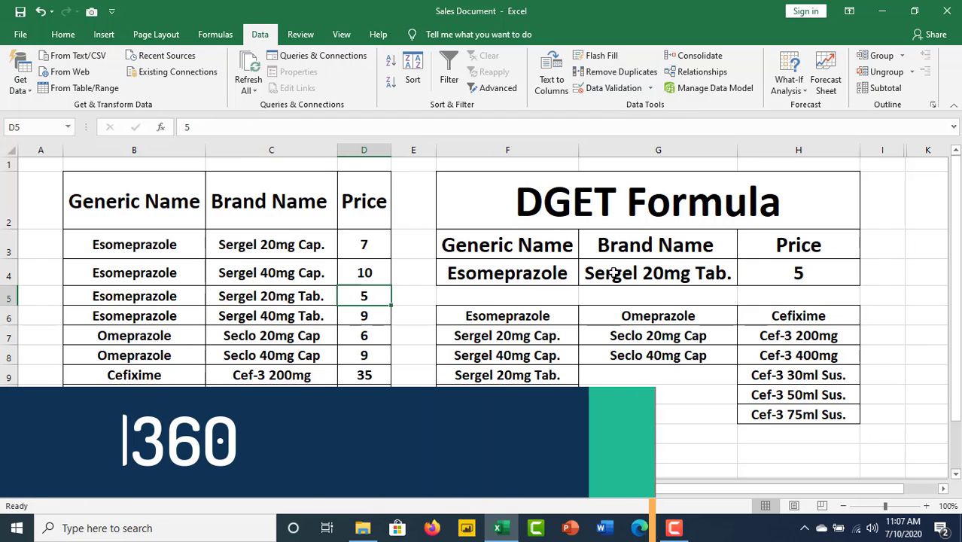
{"action": "left_click", "coordinate": [672, 251]}
{"action": "left_click", "coordinate": [681, 275]}
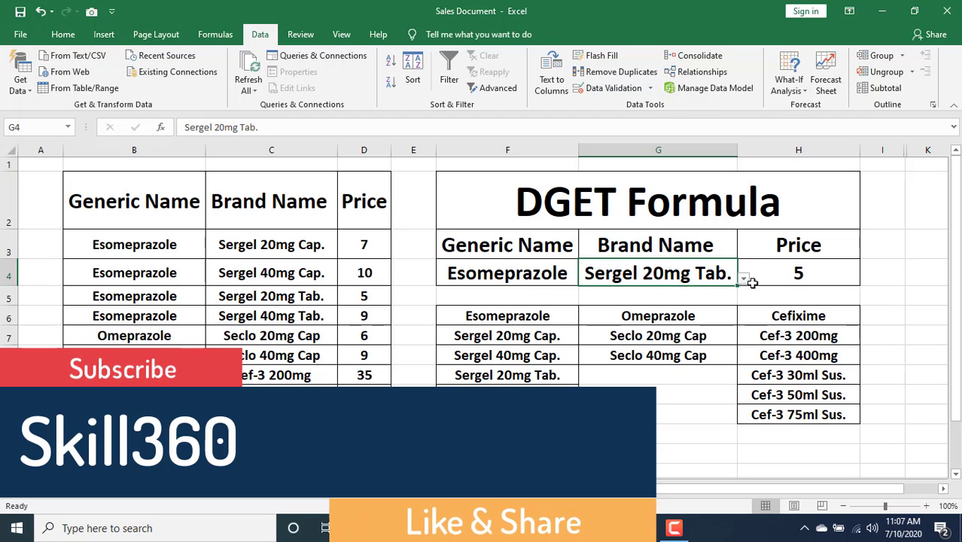
{"action": "left_click", "coordinate": [743, 278]}
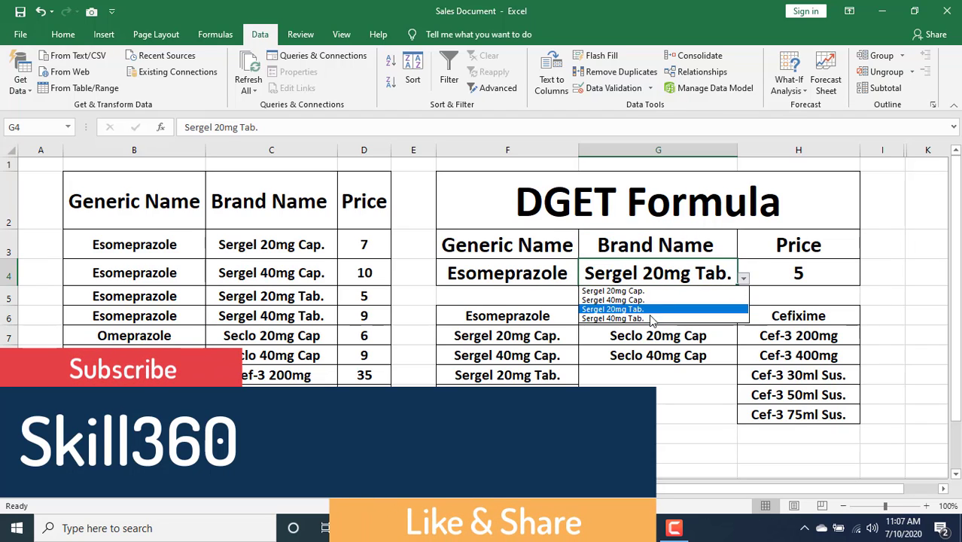
{"action": "left_click", "coordinate": [606, 290]}
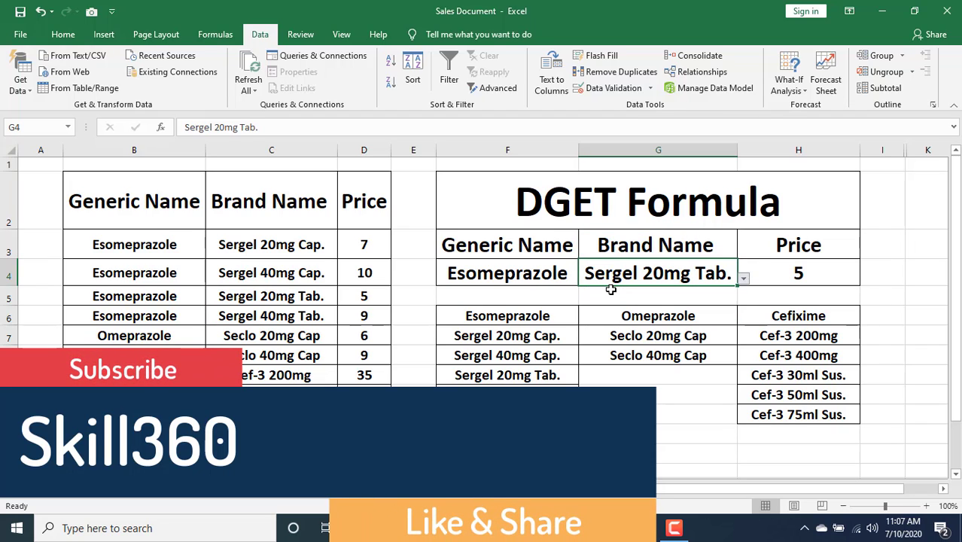
{"action": "left_click", "coordinate": [798, 273]}
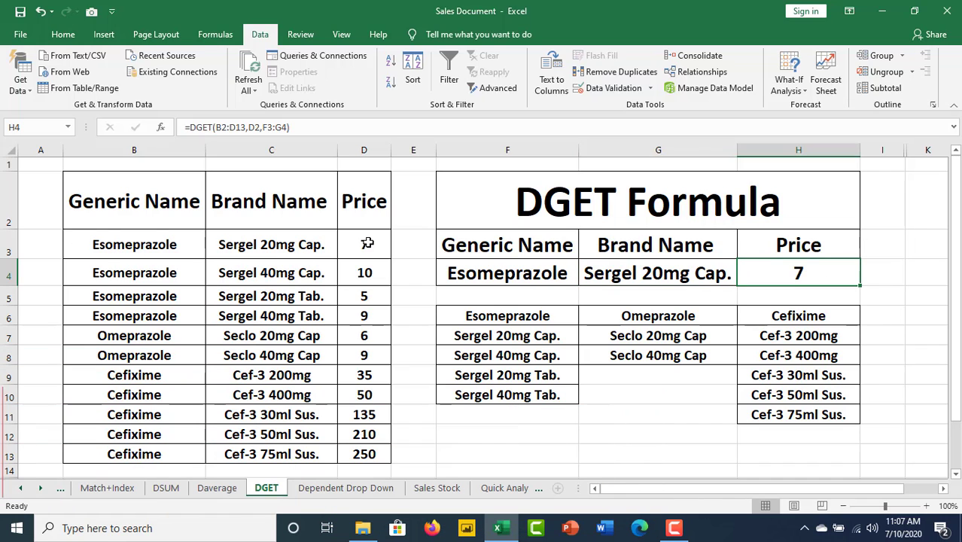
{"action": "left_click", "coordinate": [366, 244]}
- Set F4 to Omeprazole and G4 to Seclo 20mg Cap
{"action": "left_click", "coordinate": [562, 276]}
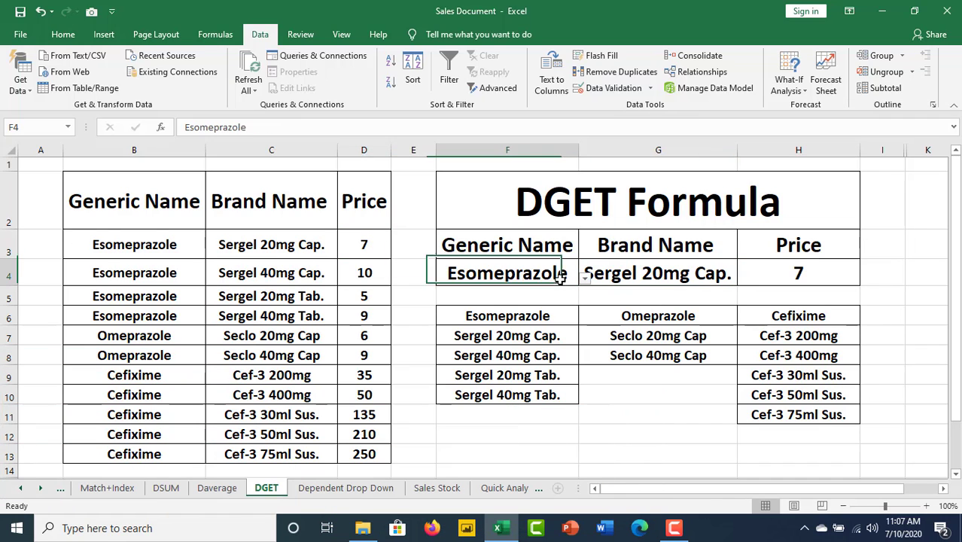
{"action": "left_click", "coordinate": [584, 279]}
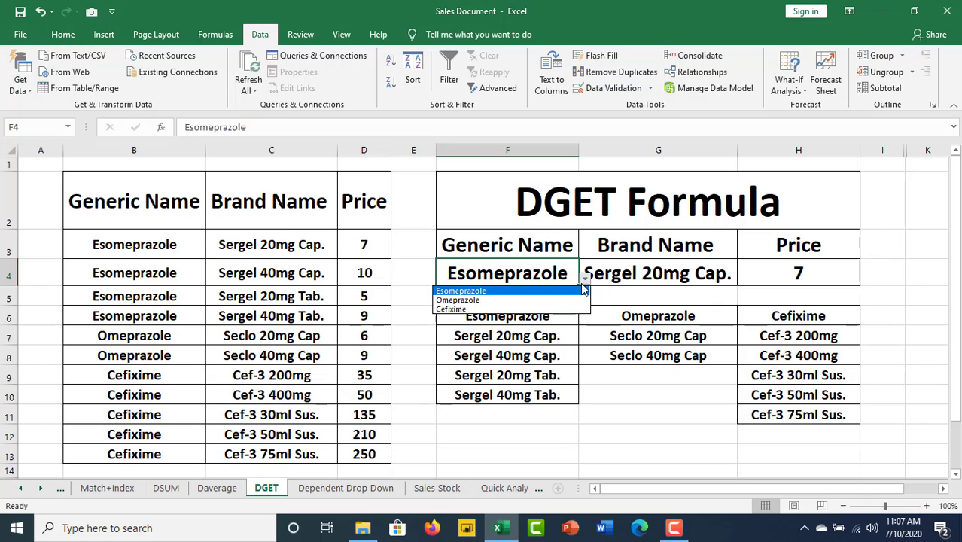
{"action": "left_click", "coordinate": [458, 300]}
{"action": "left_click", "coordinate": [730, 279]}
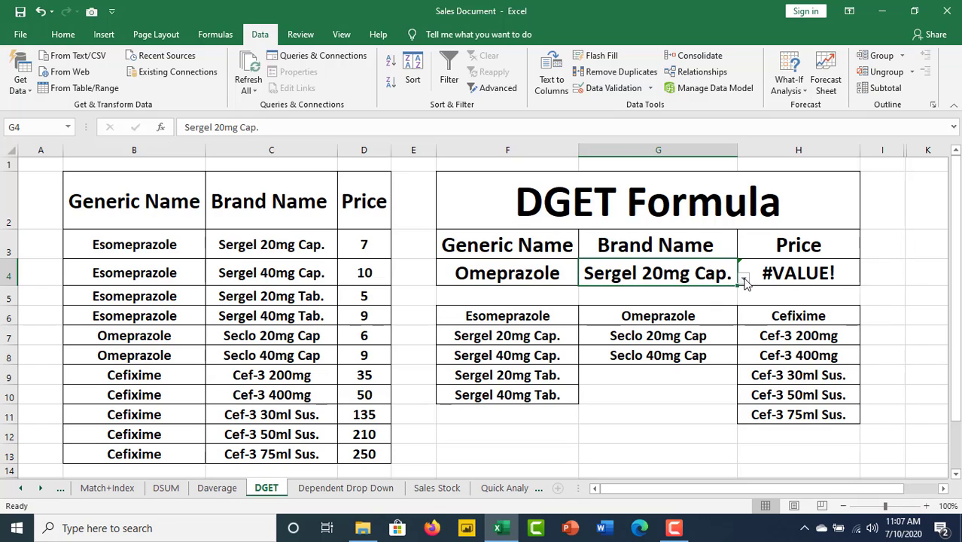
{"action": "left_click", "coordinate": [743, 278]}
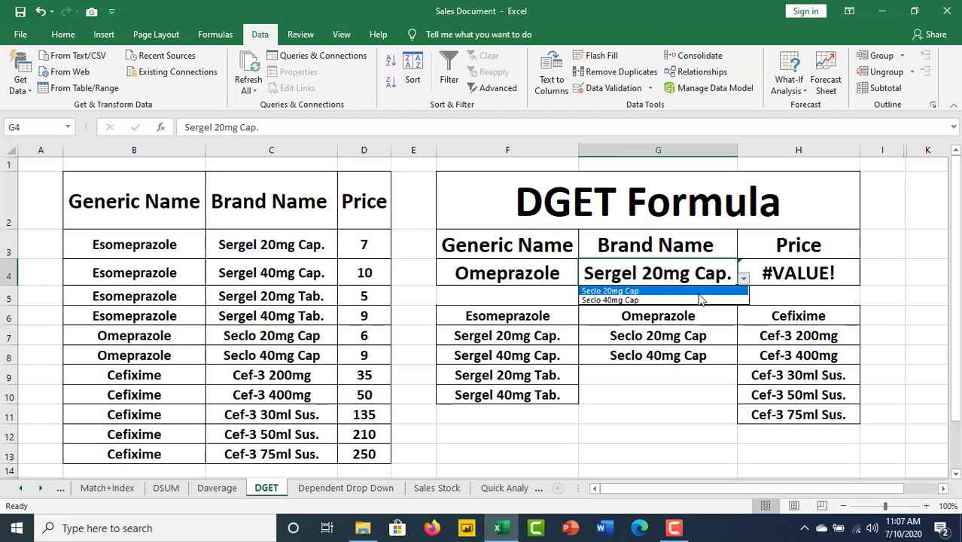
{"action": "left_click", "coordinate": [611, 291]}
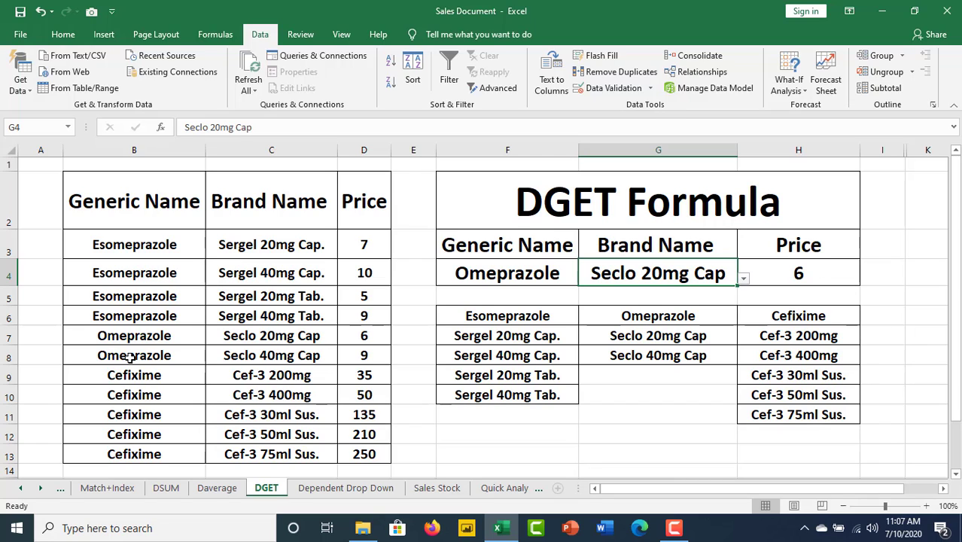
{"action": "left_click", "coordinate": [368, 336]}
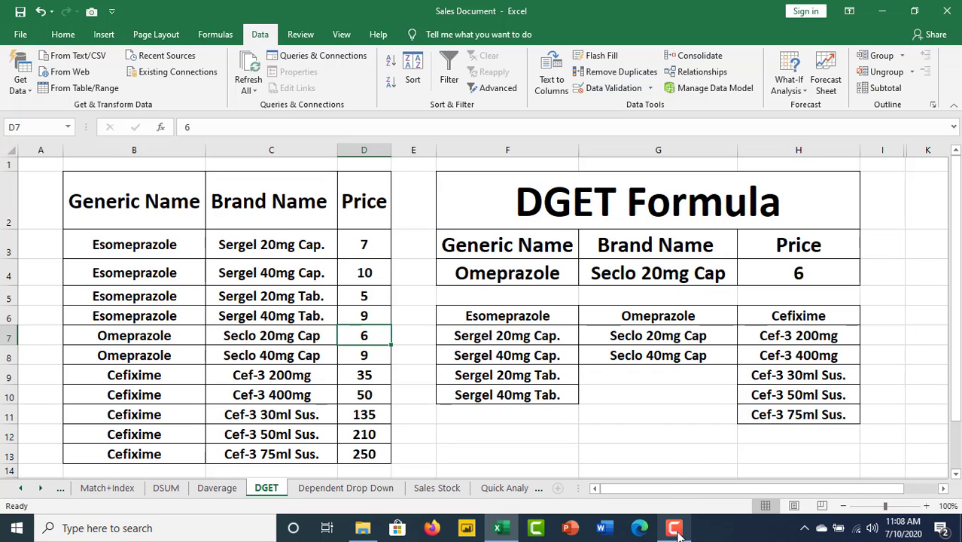
{"action": "mouse_move", "coordinate": [677, 531]}
{"action": "left_click", "coordinate": [692, 498]}
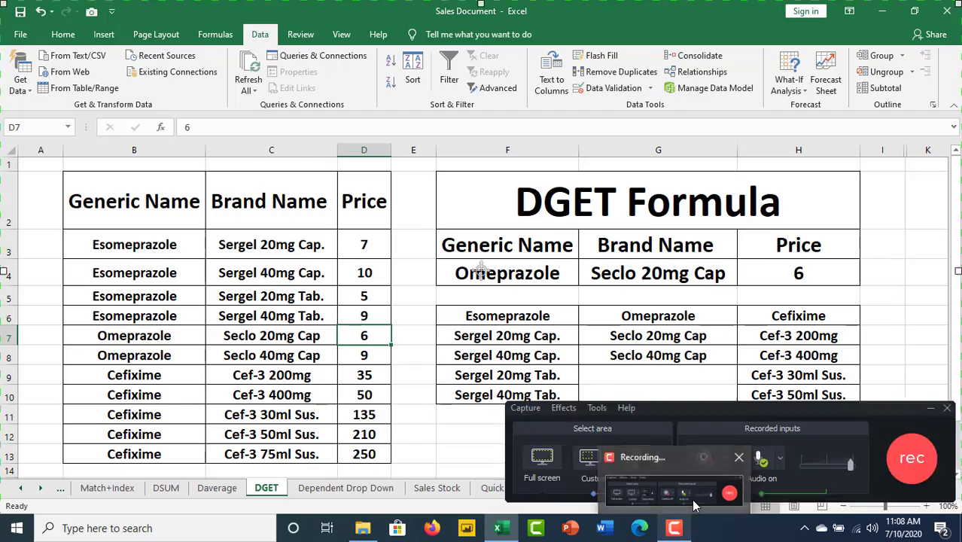